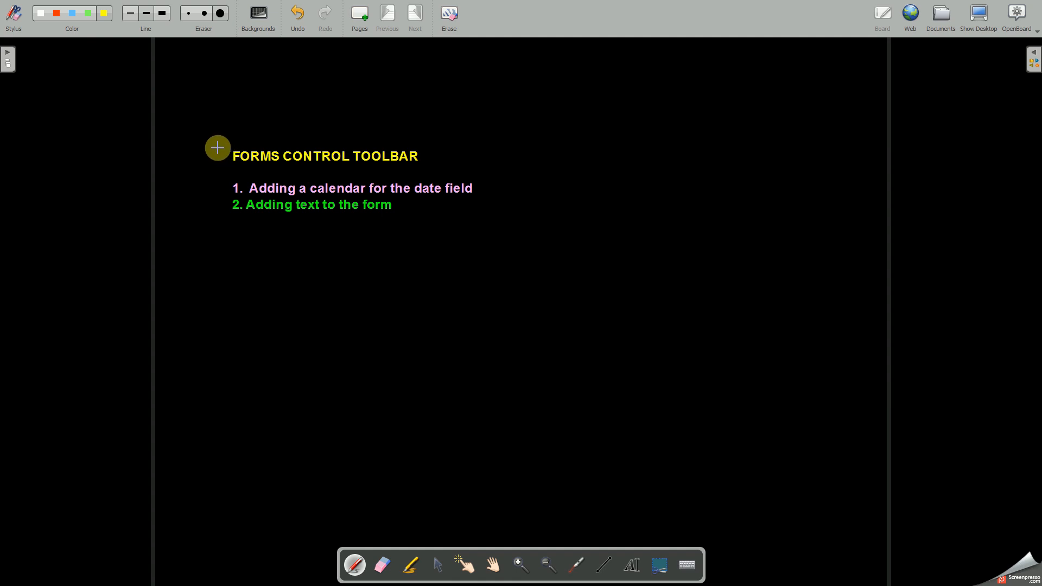
# Step: Tick the heading and both listed topics, and handwrite "DOB" with an underlined, circled sample date beside them
pyautogui.moveTo(214, 147); pyautogui.dragTo(250, 131)
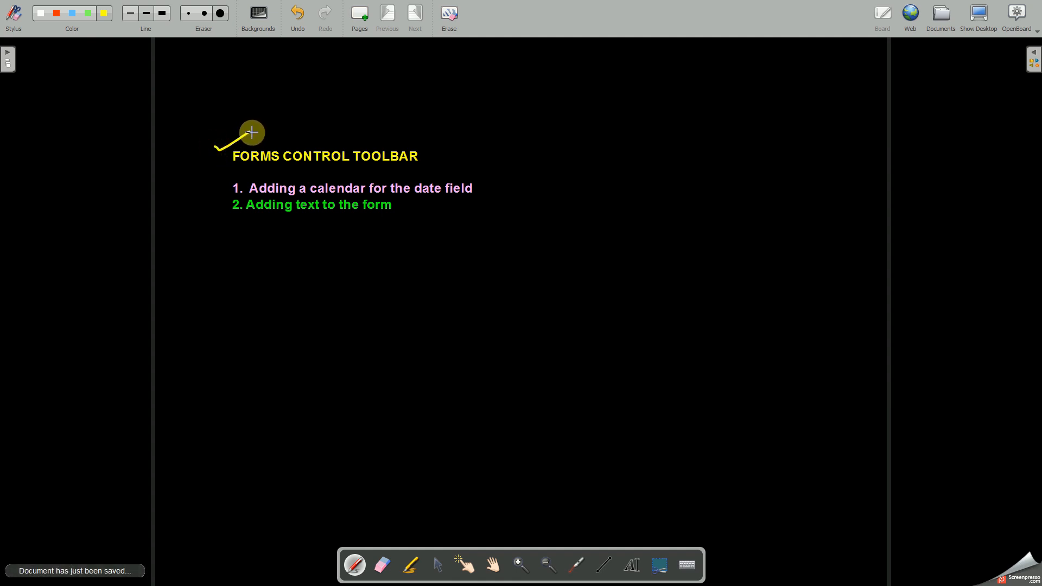
pyautogui.moveTo(212, 183)
pyautogui.mouseDown()
pyautogui.moveTo(239, 176)
pyautogui.moveTo(216, 208)
pyautogui.moveTo(235, 201)
pyautogui.mouseUp()
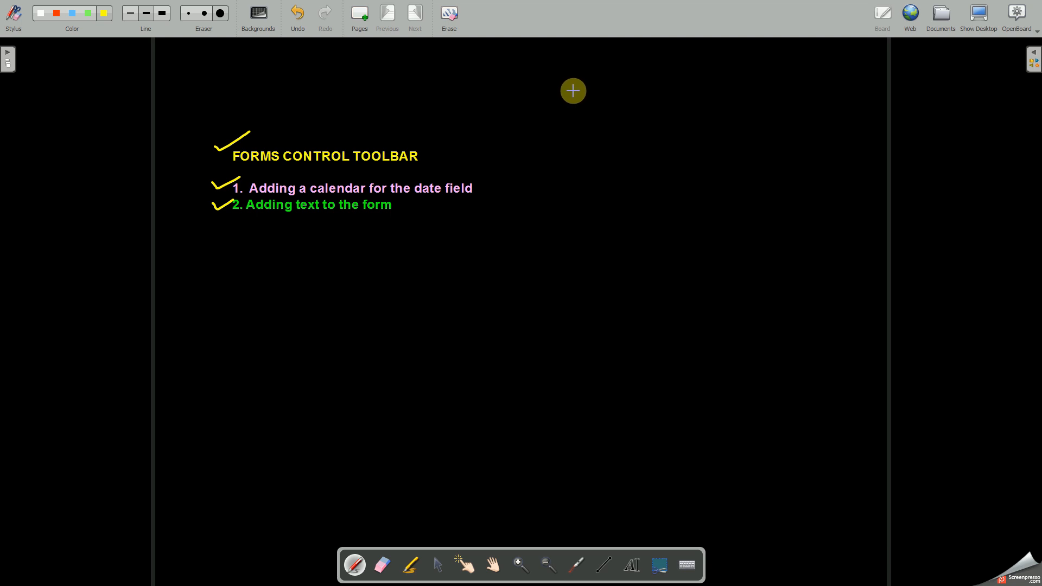
pyautogui.moveTo(569, 90); pyautogui.dragTo(604, 97)
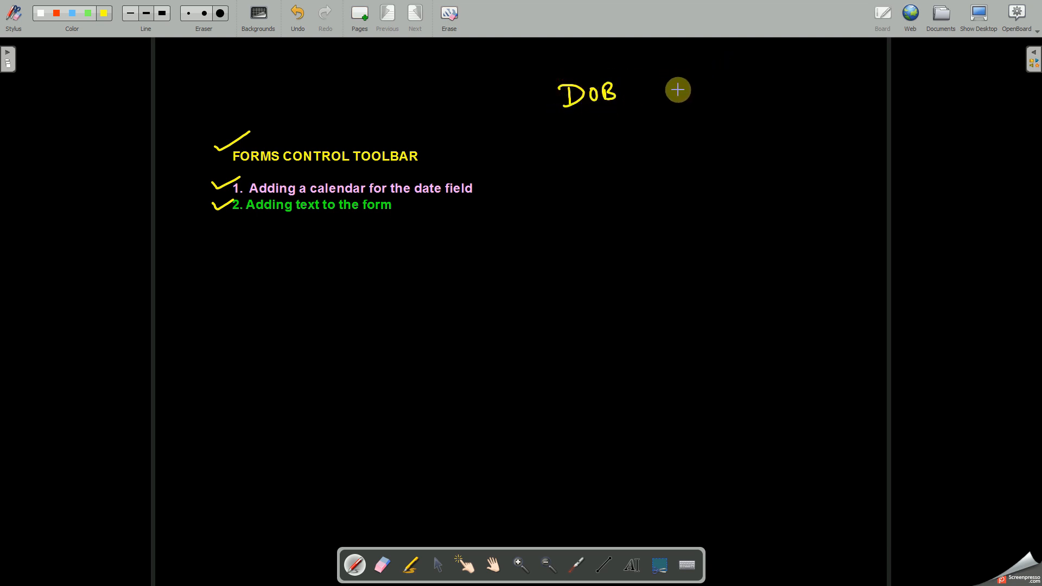
pyautogui.moveTo(677, 81)
pyautogui.mouseDown()
pyautogui.moveTo(774, 76)
pyautogui.moveTo(779, 87)
pyautogui.mouseUp()
pyautogui.moveTo(688, 109); pyautogui.dragTo(792, 101)
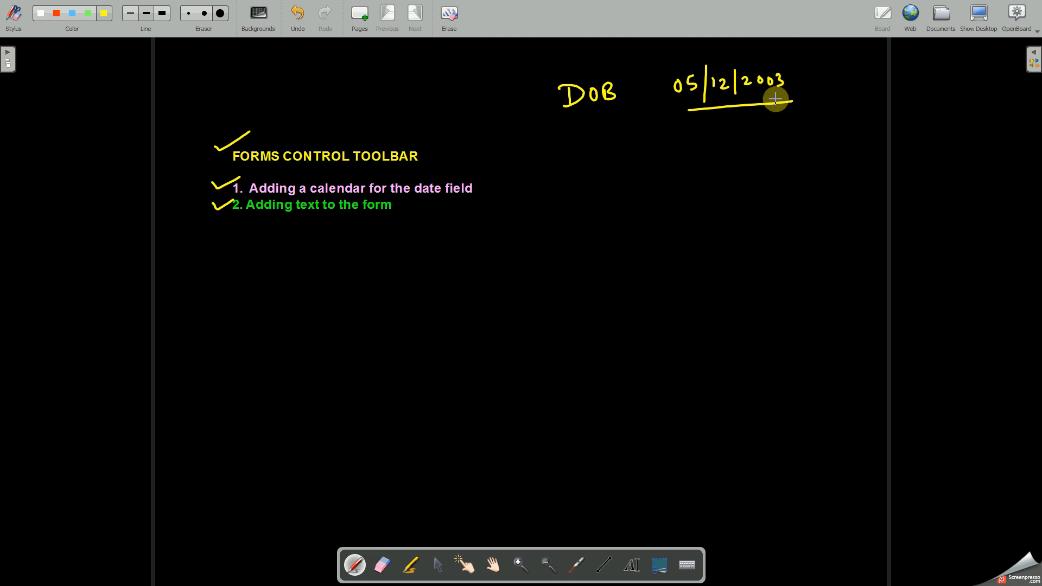
pyautogui.moveTo(786, 67)
pyautogui.mouseDown()
pyautogui.moveTo(712, 53)
pyautogui.moveTo(723, 128)
pyautogui.moveTo(782, 63)
pyautogui.mouseUp()
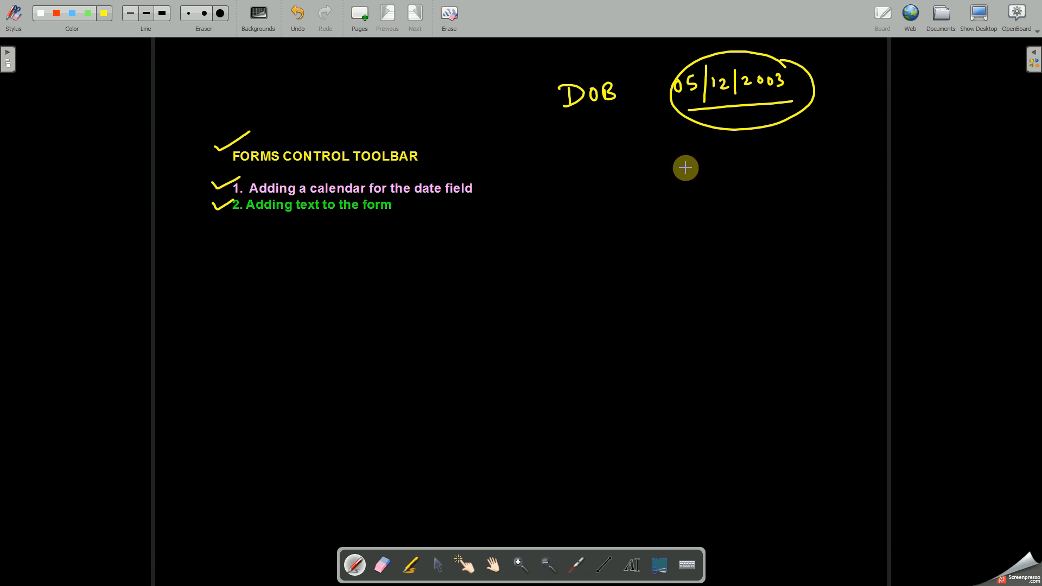
# Step: Sketch a box with three lines below the circled date and handwrite "Calendar" beneath it, underlined and ticked
pyautogui.moveTo(685, 217)
pyautogui.mouseDown()
pyautogui.moveTo(681, 156)
pyautogui.moveTo(782, 143)
pyautogui.moveTo(810, 201)
pyautogui.moveTo(711, 217)
pyautogui.moveTo(816, 204)
pyautogui.mouseUp()
pyautogui.moveTo(705, 174)
pyautogui.mouseDown()
pyautogui.moveTo(776, 165)
pyautogui.moveTo(775, 180)
pyautogui.mouseUp()
pyautogui.moveTo(707, 199); pyautogui.dragTo(777, 191)
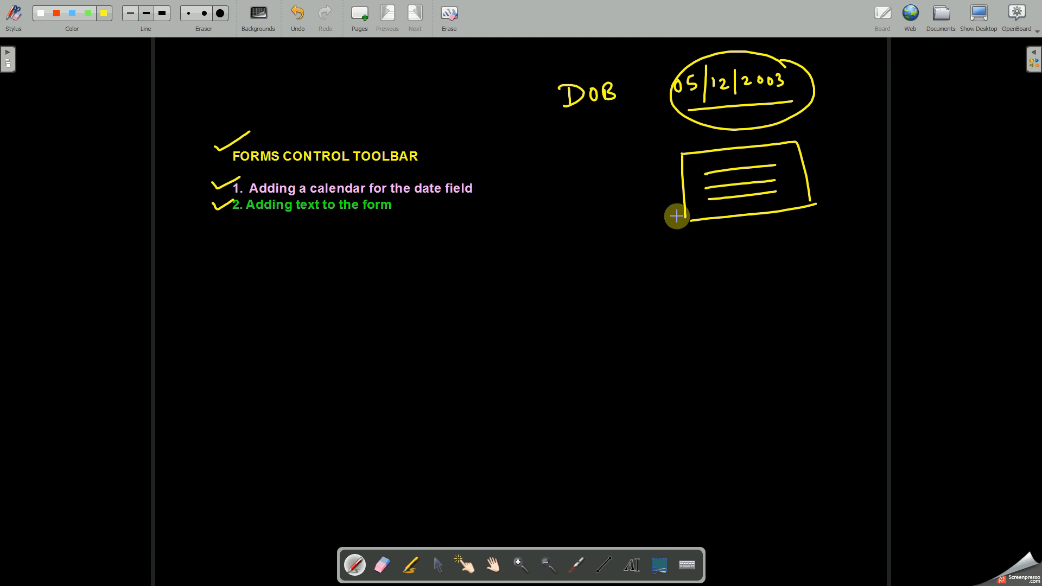
pyautogui.moveTo(701, 235)
pyautogui.mouseDown()
pyautogui.moveTo(703, 262)
pyautogui.moveTo(723, 260)
pyautogui.mouseUp()
pyautogui.moveTo(723, 259)
pyautogui.mouseDown()
pyautogui.moveTo(791, 236)
pyautogui.moveTo(781, 251)
pyautogui.moveTo(804, 250)
pyautogui.mouseUp()
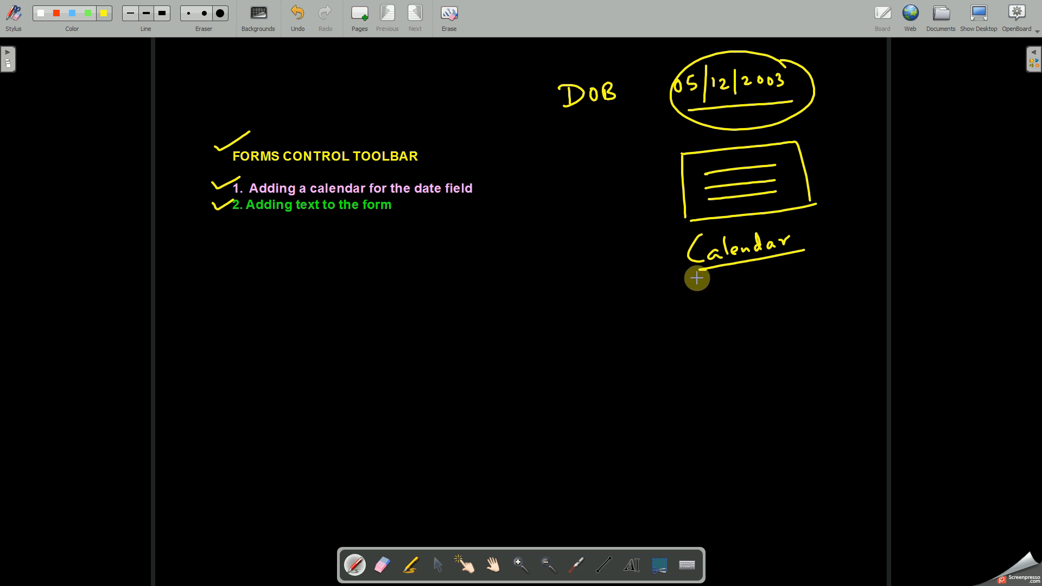
pyautogui.moveTo(652, 261); pyautogui.dragTo(682, 246)
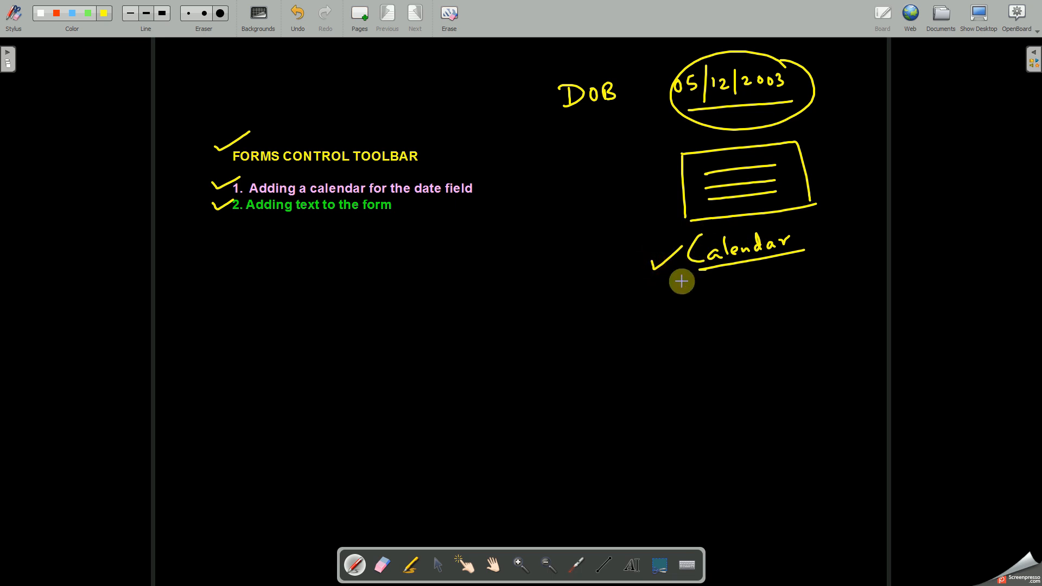
# Step: Switch to LibreOffice Base and start the form wizard with all fields of the Student table included
pyautogui.hotkey('alt', 'Tab')
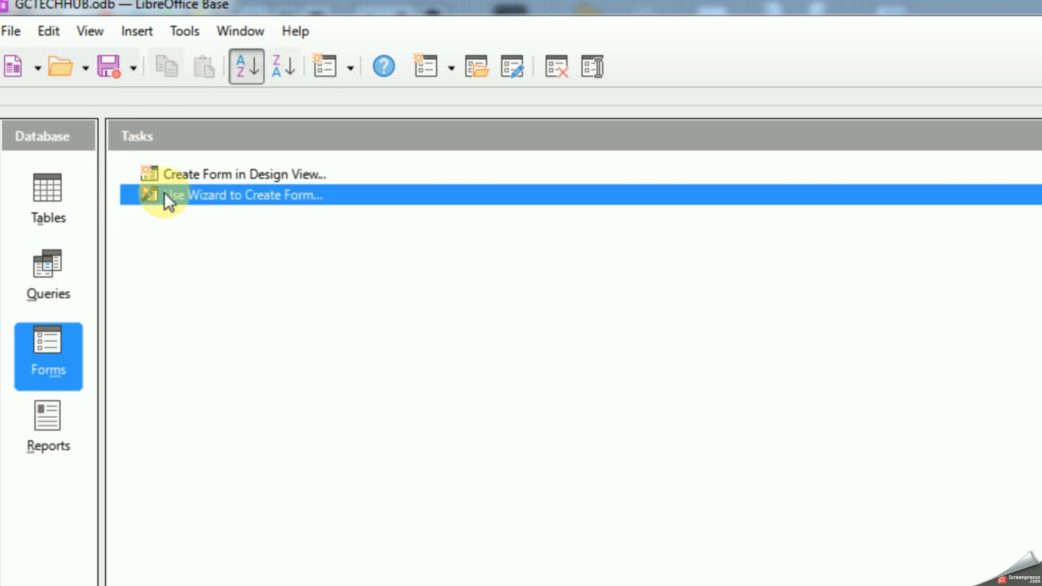
pyautogui.click(195, 199)
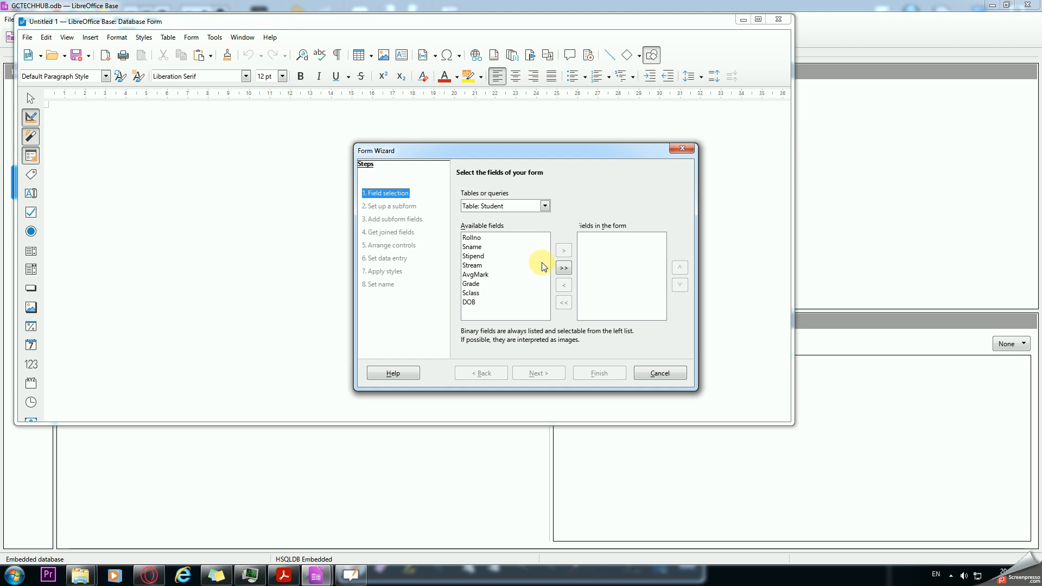
pyautogui.click(563, 268)
pyautogui.click(540, 373)
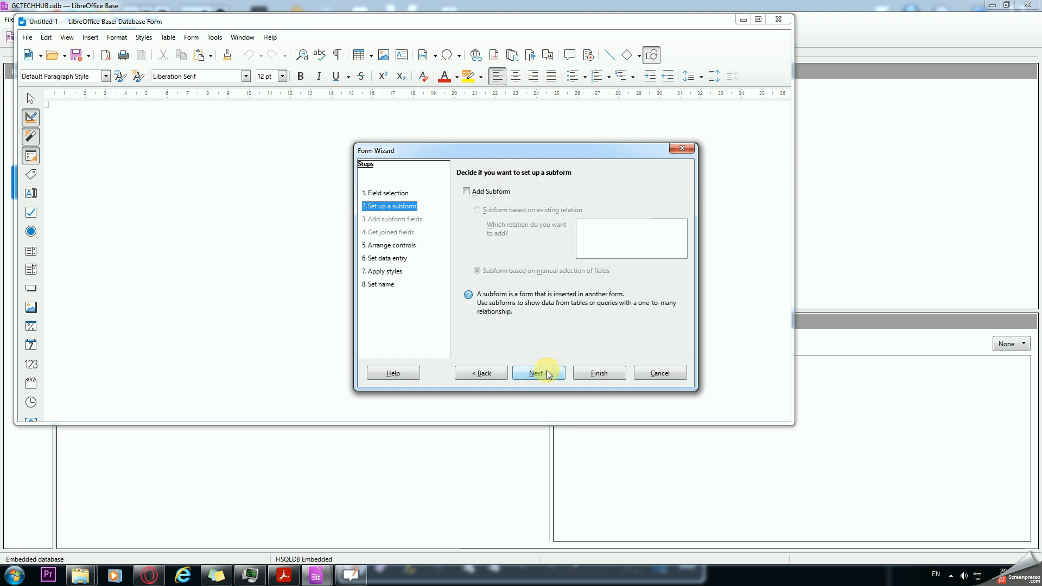
# Step: Skip the subform, arrange the main form as Columnar - Labels Left, and keep the form displaying all data
pyautogui.click(545, 371)
pyautogui.click(494, 259)
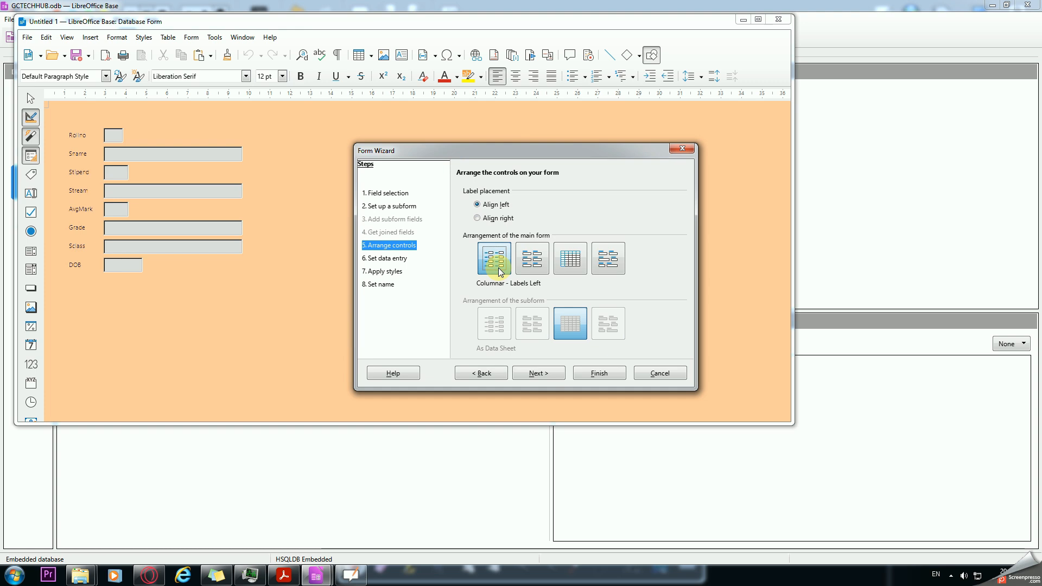
pyautogui.click(530, 372)
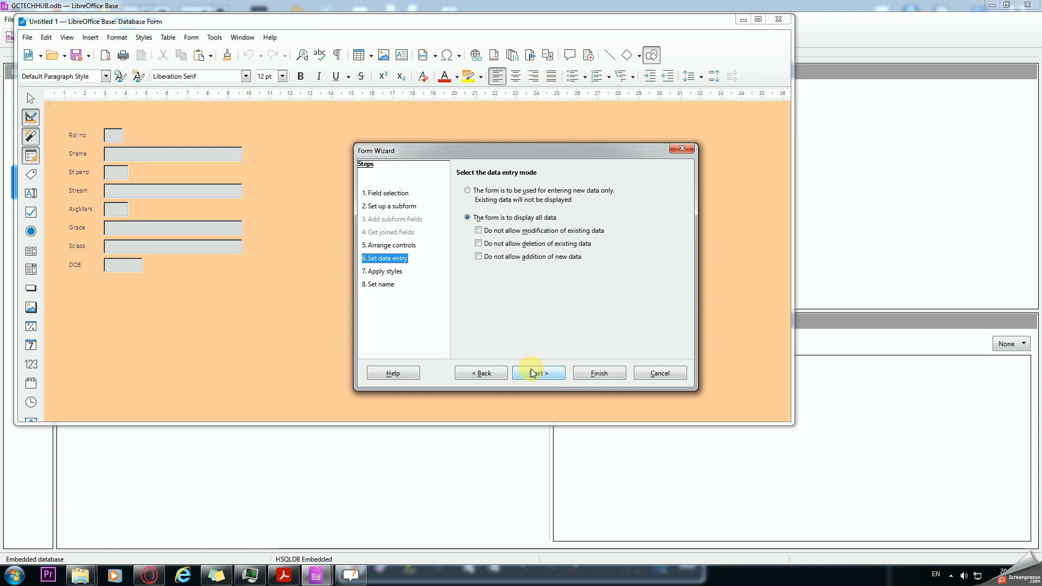
pyautogui.click(531, 373)
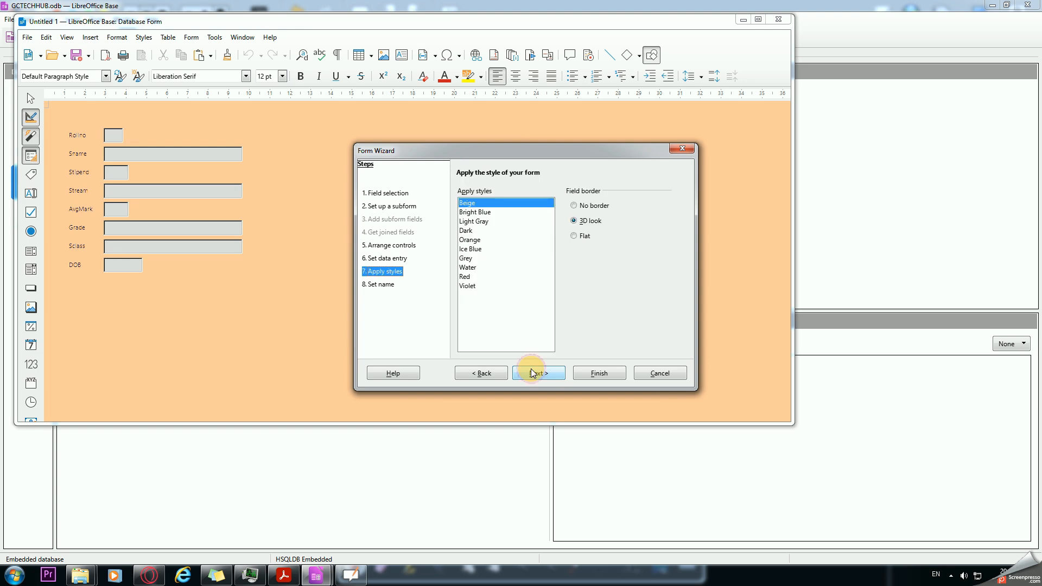
# Step: Apply the Orange style and create the form as Student_data_entry_form, ready to work with in a maximized window
pyautogui.click(470, 240)
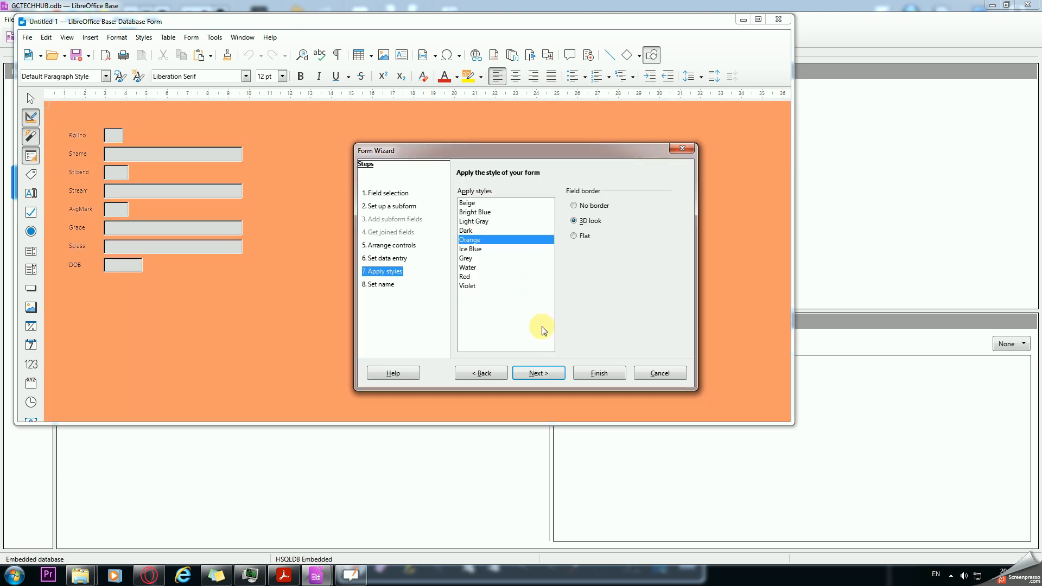
pyautogui.click(545, 373)
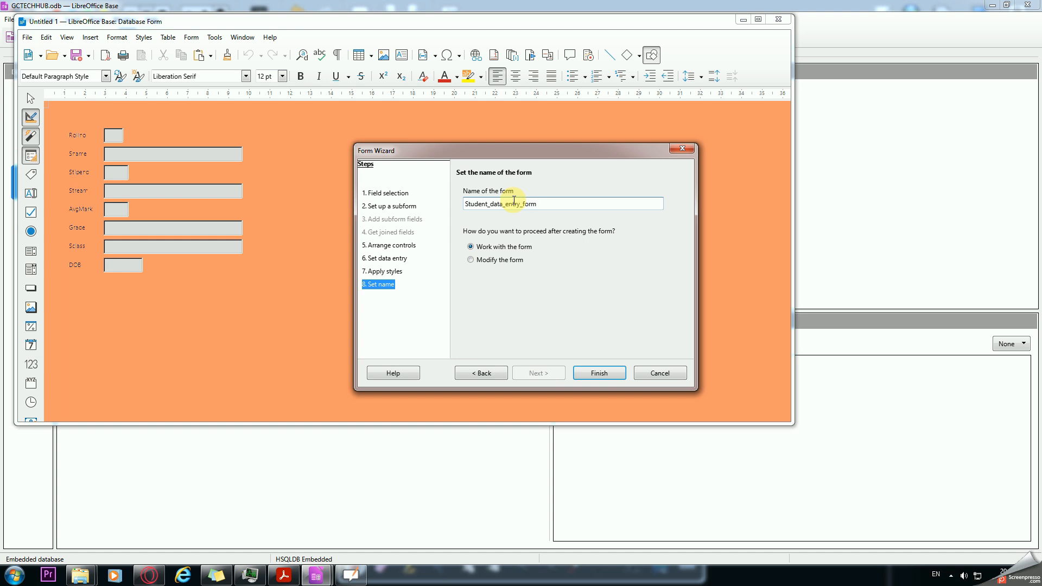
pyautogui.click(594, 376)
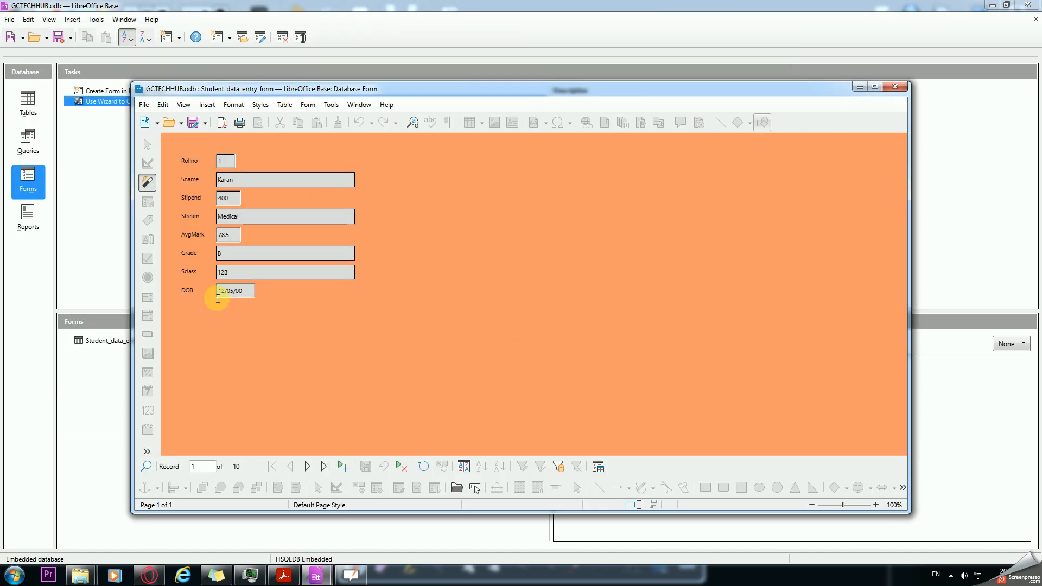
pyautogui.doubleClick(469, 91)
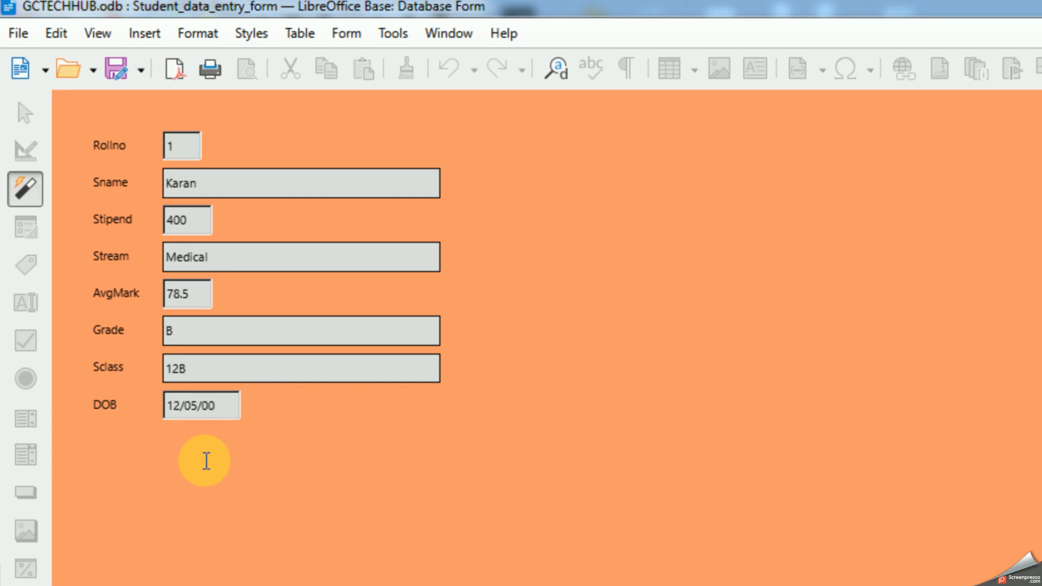
# Step: Close the form and reopen Student_data_entry_form for editing in design view
pyautogui.click(17, 31)
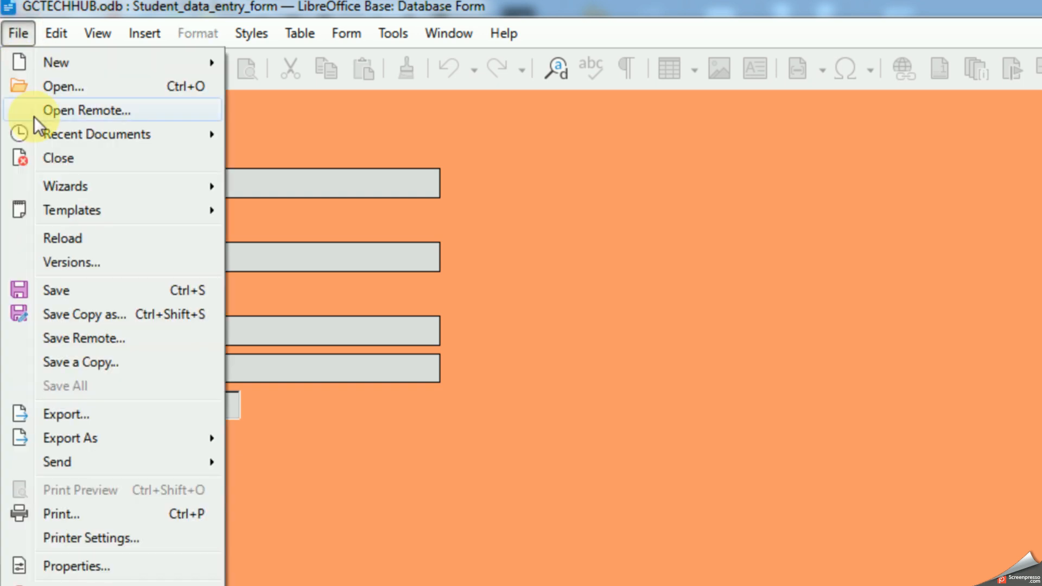
pyautogui.click(44, 158)
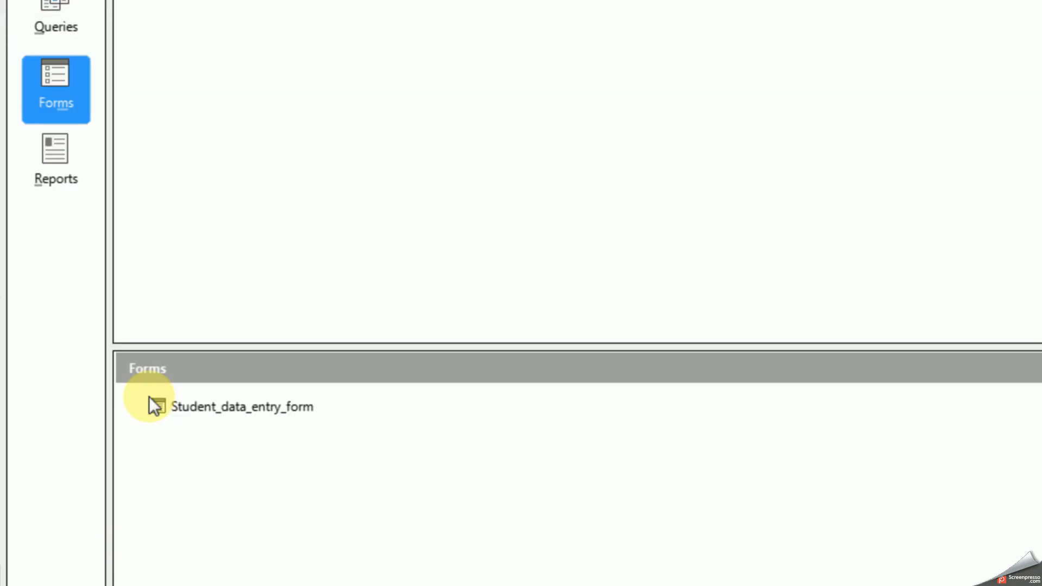
pyautogui.click(233, 407)
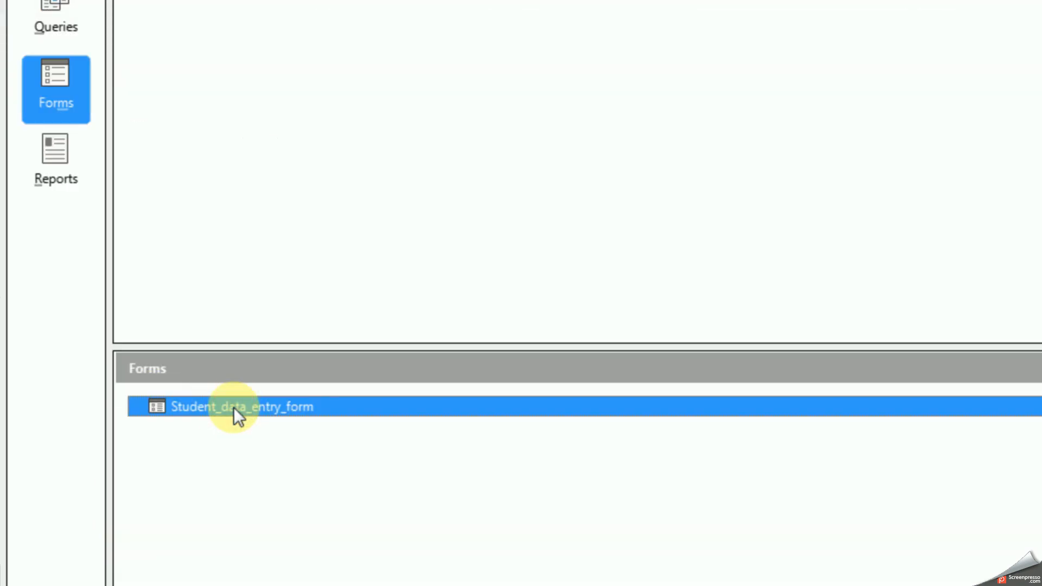
pyautogui.rightClick(233, 407)
pyautogui.click(293, 554)
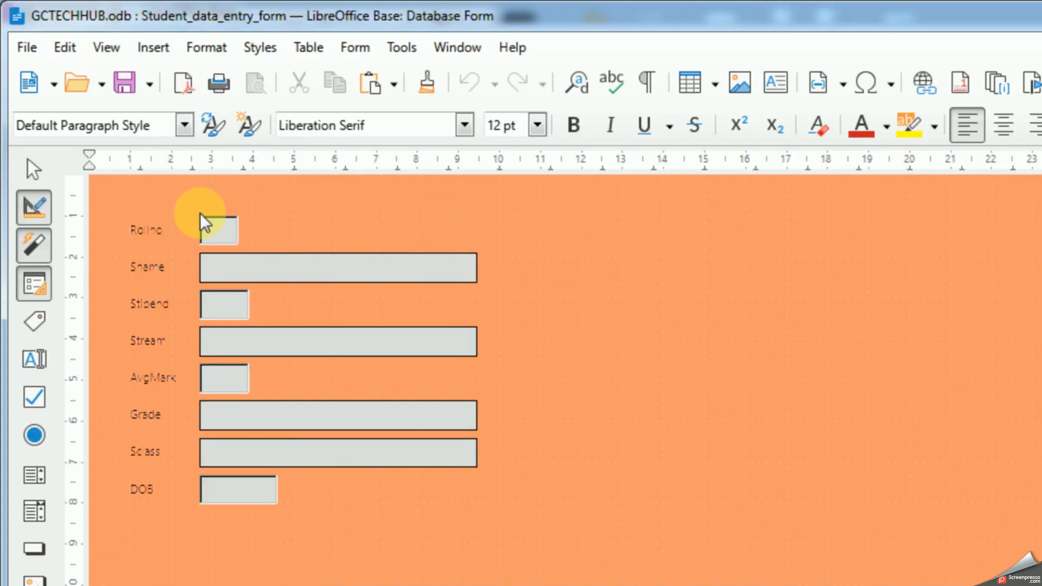
# Step: Enter the group that holds the DOB label and its date field
pyautogui.click(228, 499)
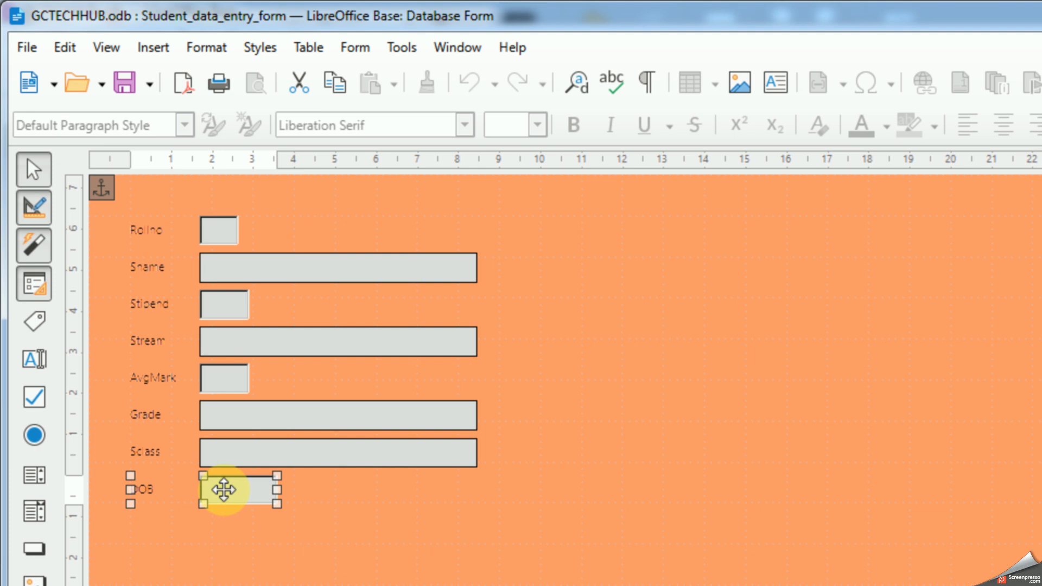
pyautogui.rightClick(224, 490)
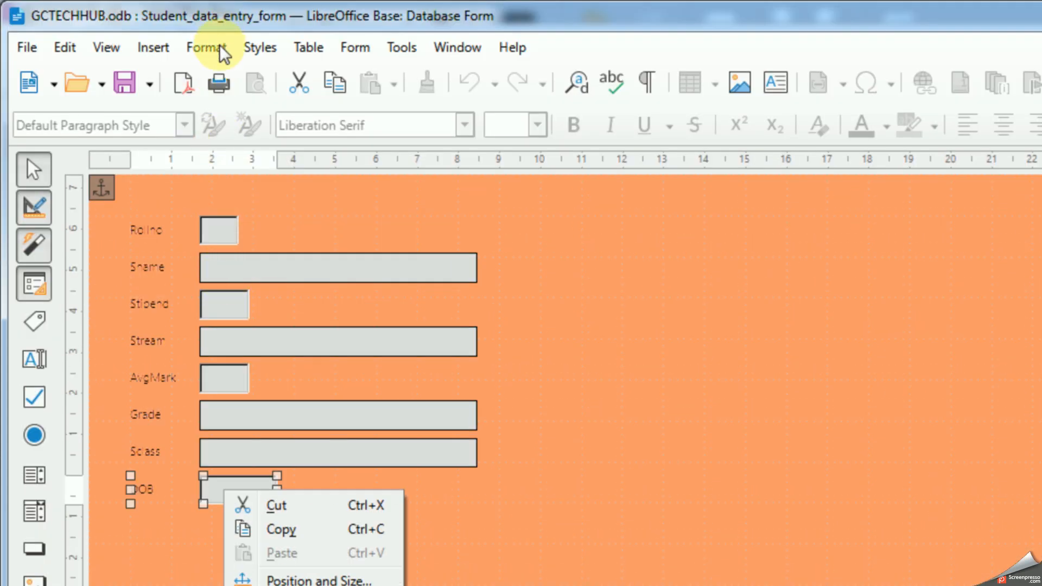
pyautogui.click(224, 53)
pyautogui.click(217, 48)
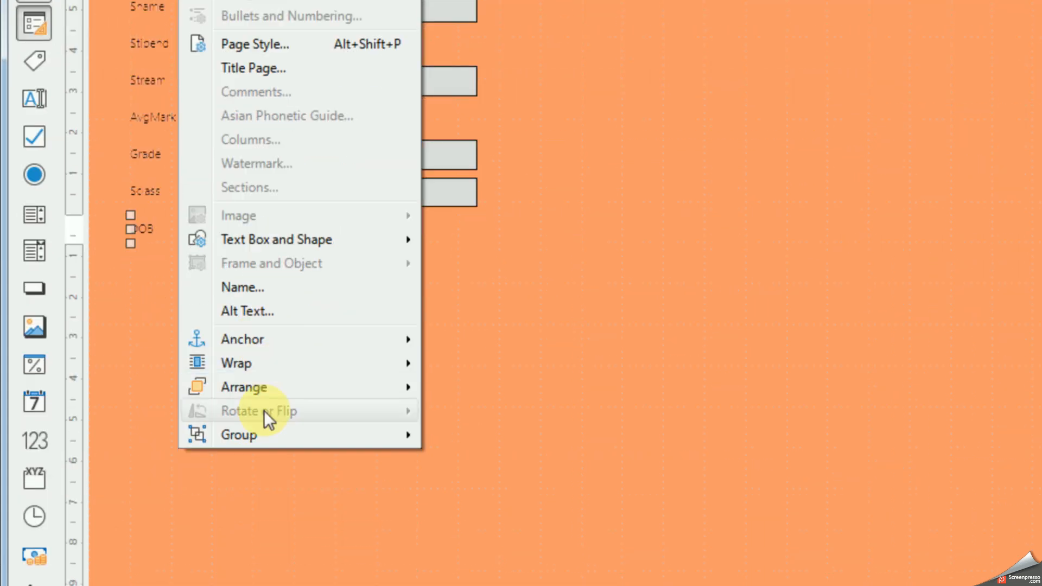
pyautogui.moveTo(301, 441)
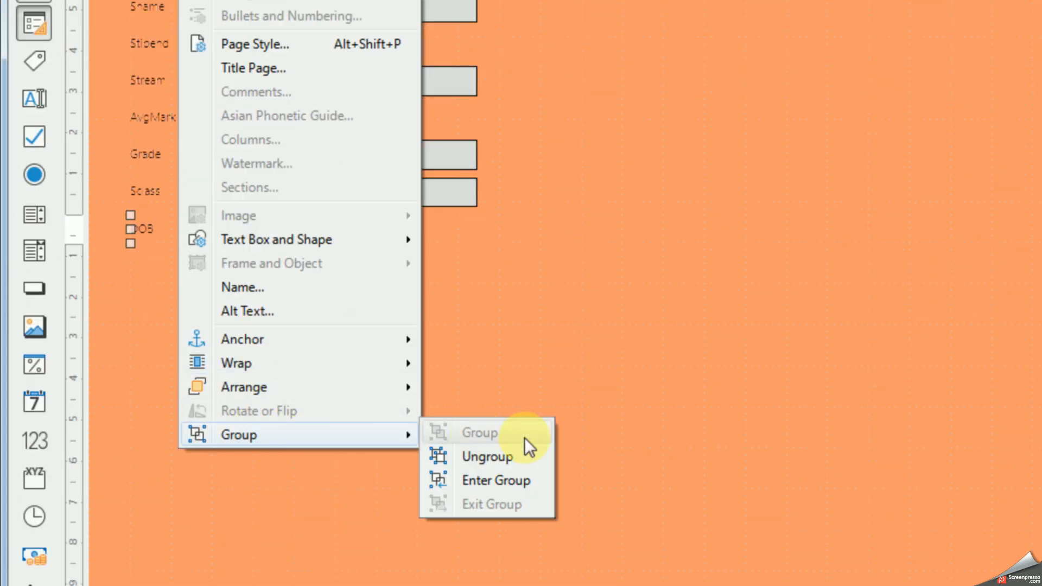
pyautogui.click(491, 481)
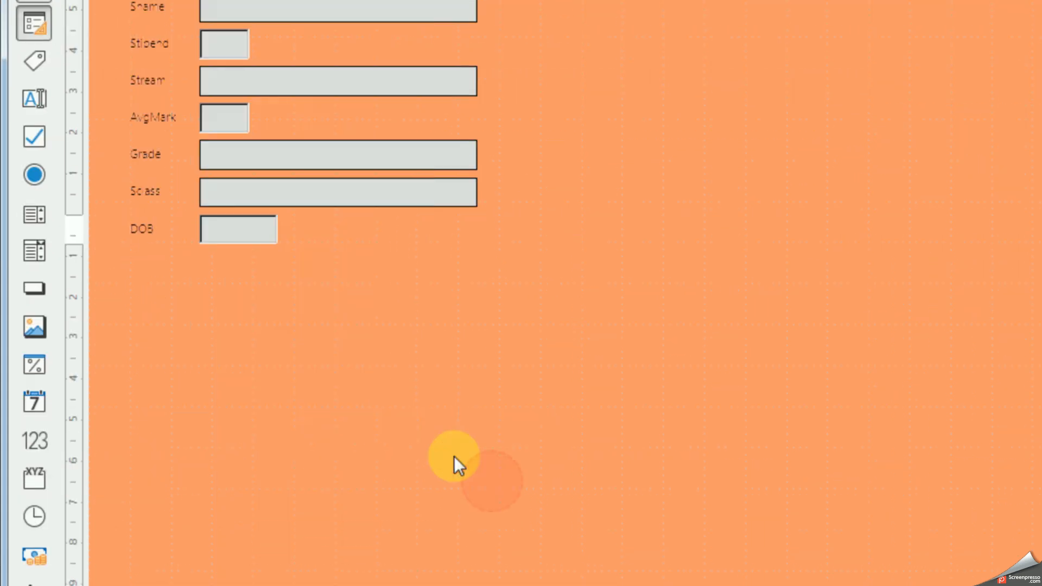
# Step: Open the control properties of the DOB date field and set its date format to Standard (long)
pyautogui.click(240, 228)
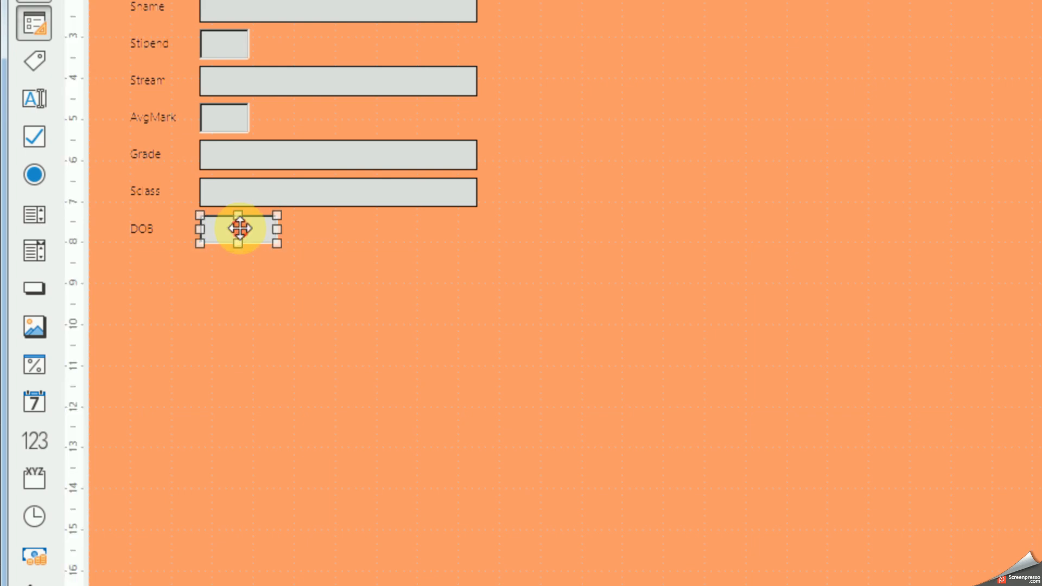
pyautogui.rightClick(240, 228)
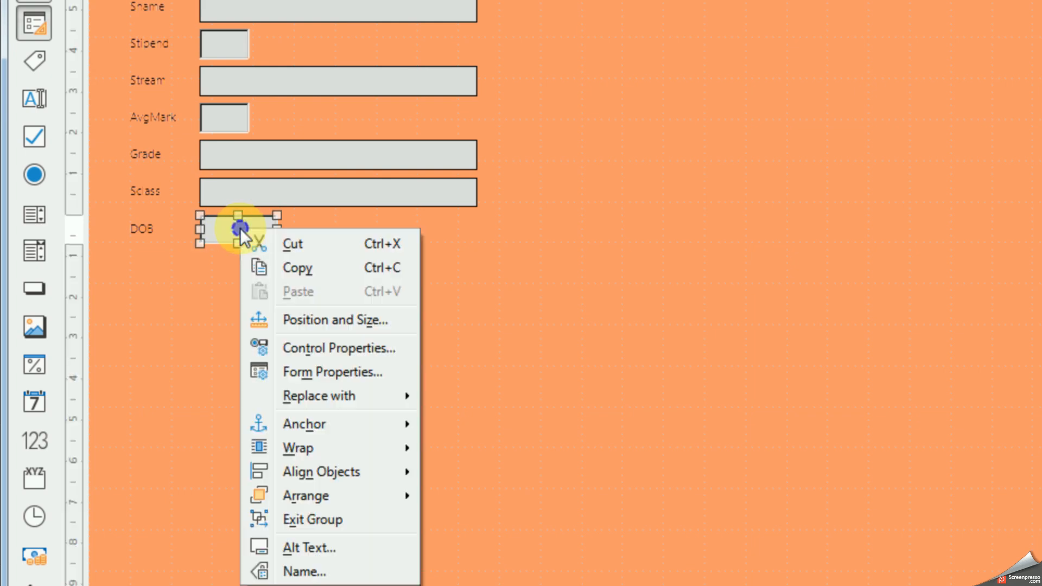
pyautogui.click(311, 347)
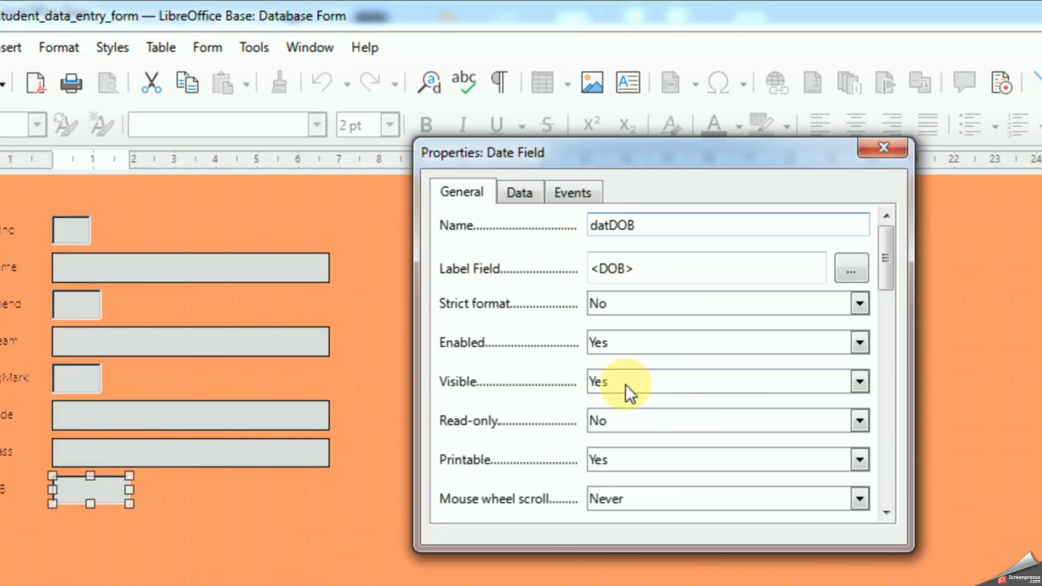
pyautogui.moveTo(893, 274); pyautogui.dragTo(885, 353)
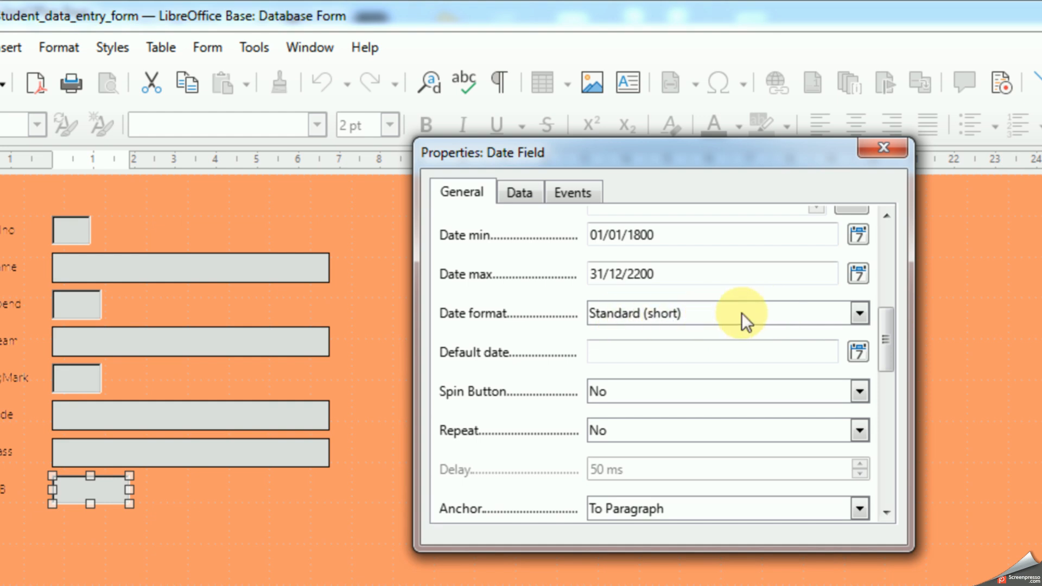
pyautogui.click(858, 314)
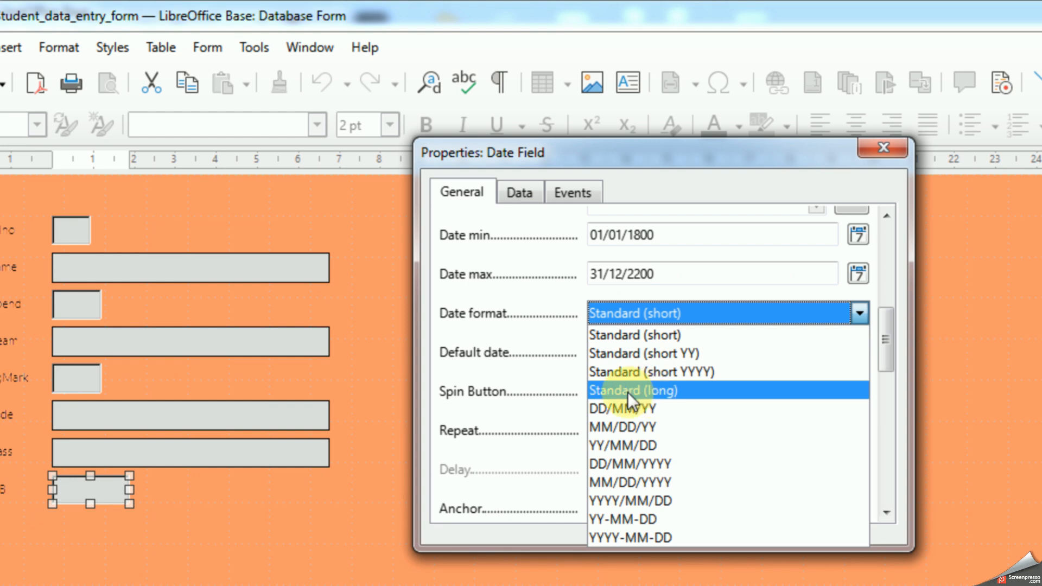
pyautogui.click(663, 390)
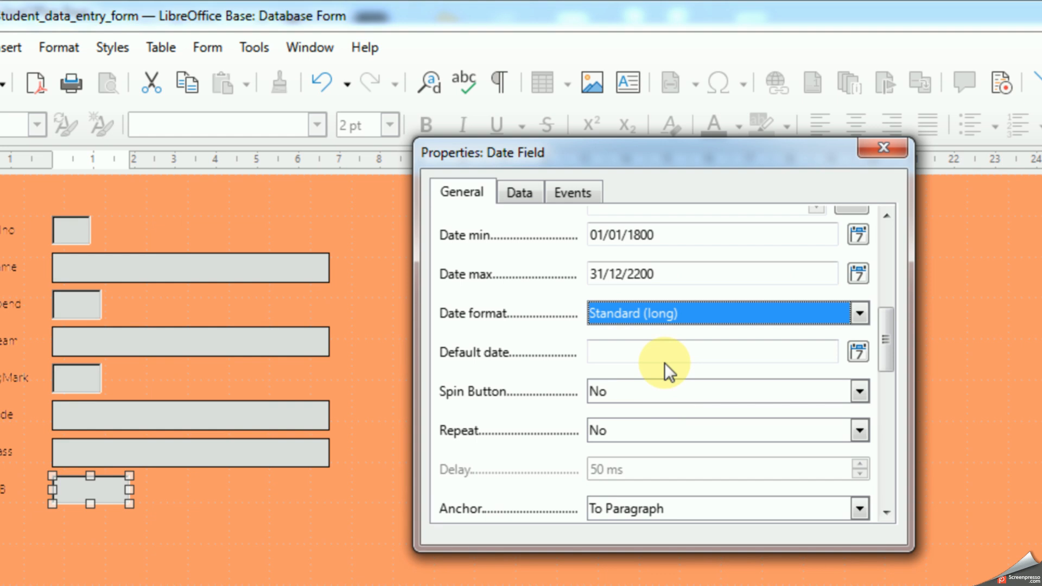
# Step: Set the DOB date field's Dropdown property to Yes, close its properties and save the form
pyautogui.moveTo(885, 328); pyautogui.dragTo(884, 448)
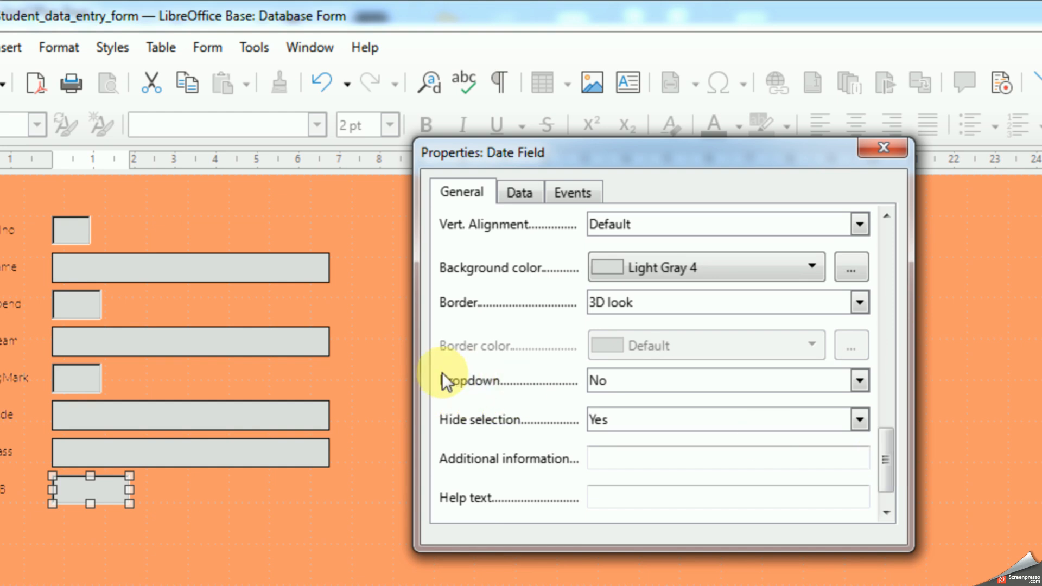
pyautogui.click(859, 380)
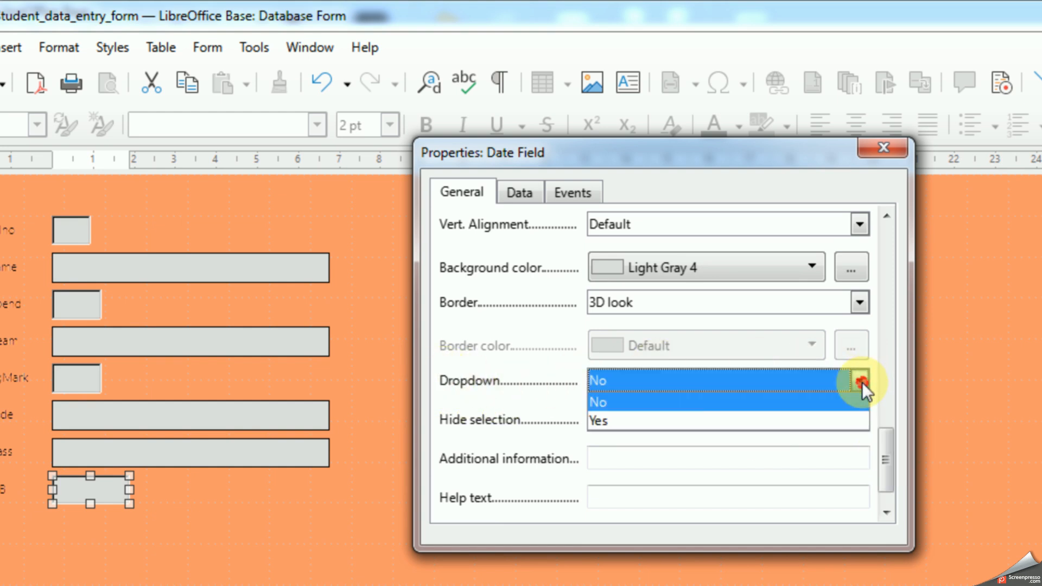
pyautogui.click(606, 417)
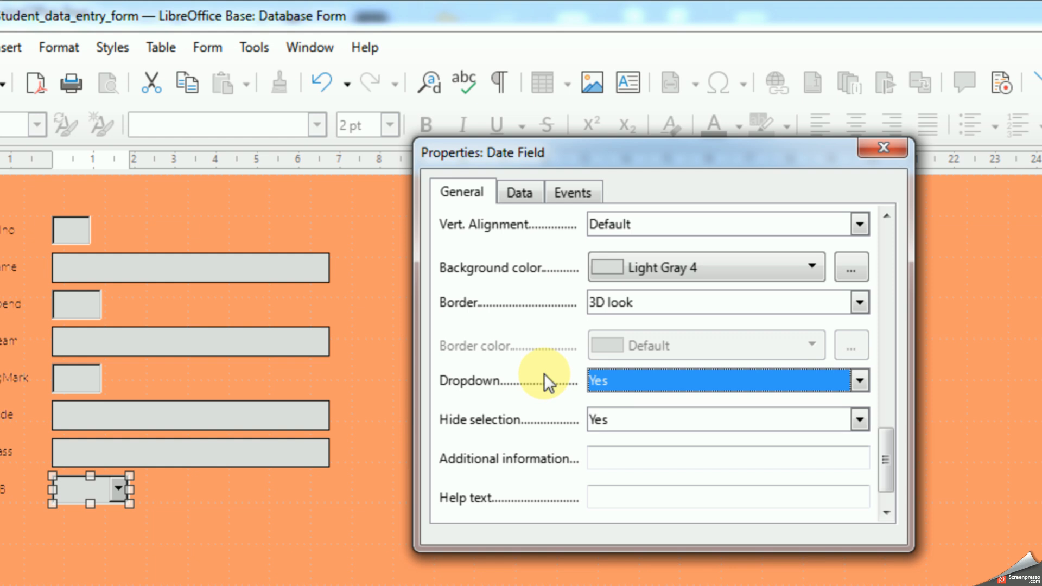
pyautogui.click(879, 151)
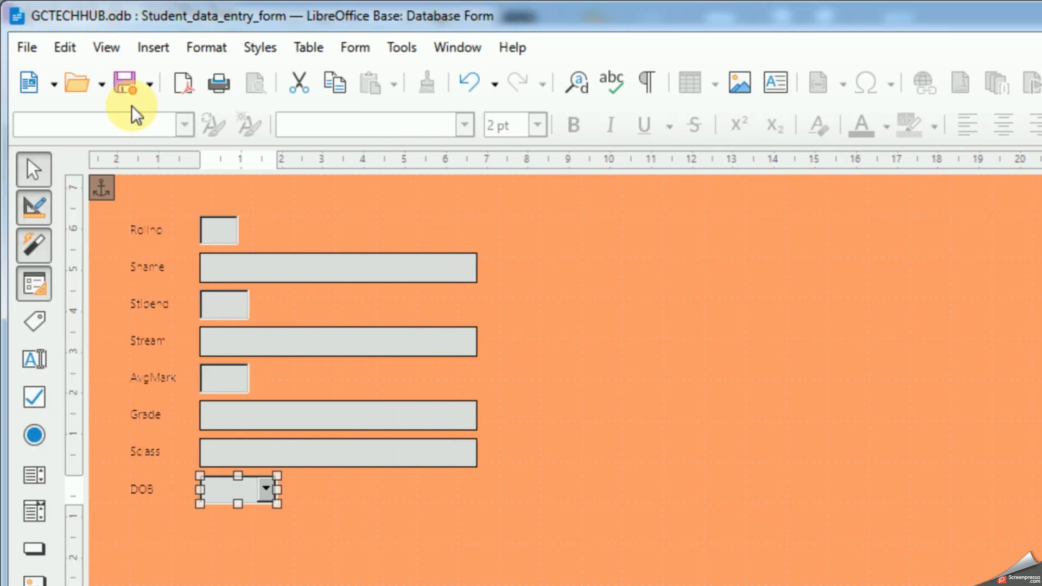
pyautogui.click(125, 82)
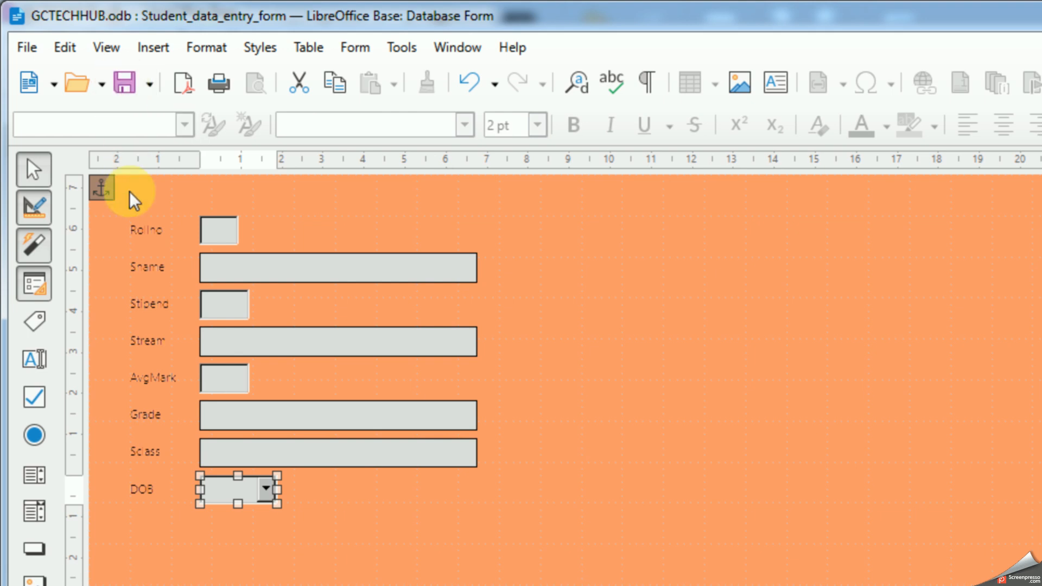
# Step: Close the form design and open Student_data_entry_form for data entry
pyautogui.click(26, 47)
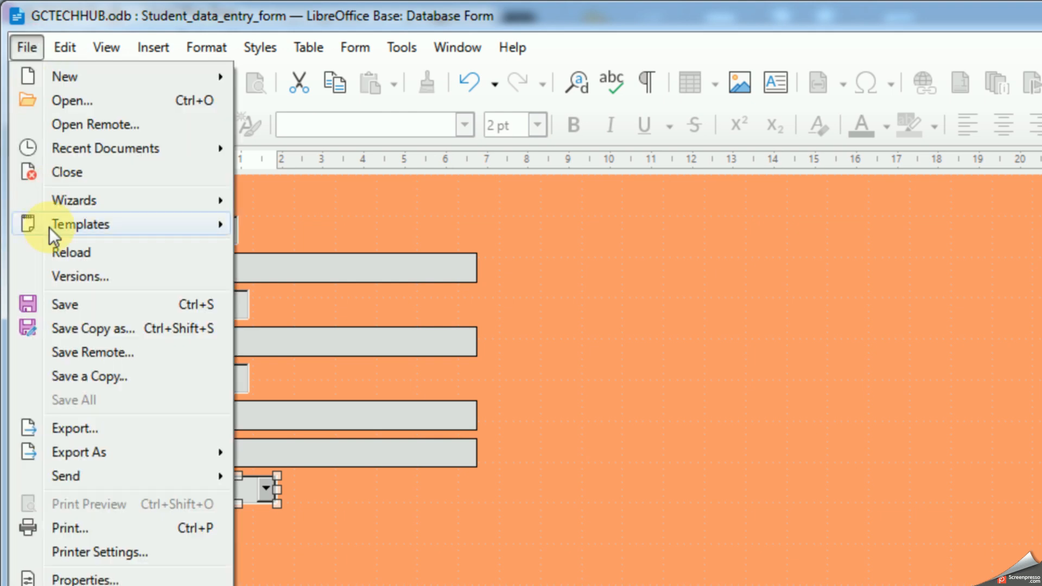
pyautogui.click(86, 162)
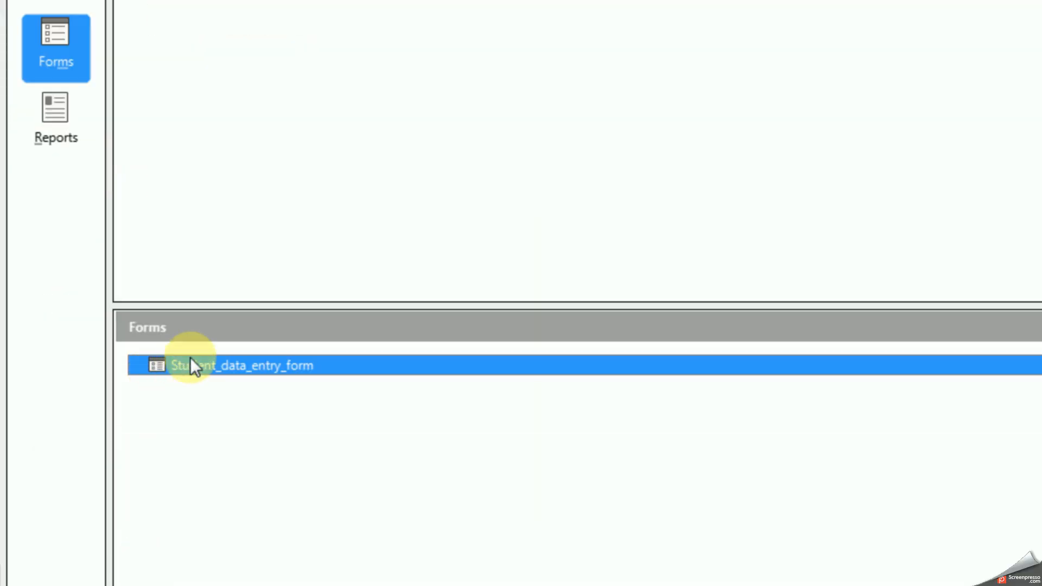
pyautogui.doubleClick(197, 359)
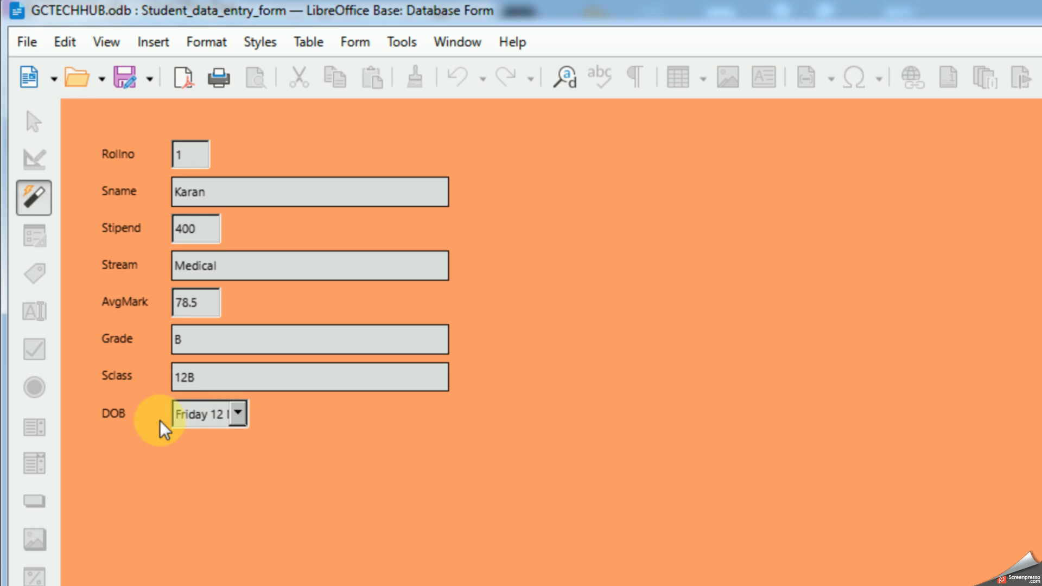
# Step: Browse the DOB field's dropdown calendar forward to July 2000 and back to February 2000, and choose today's date
pyautogui.click(237, 415)
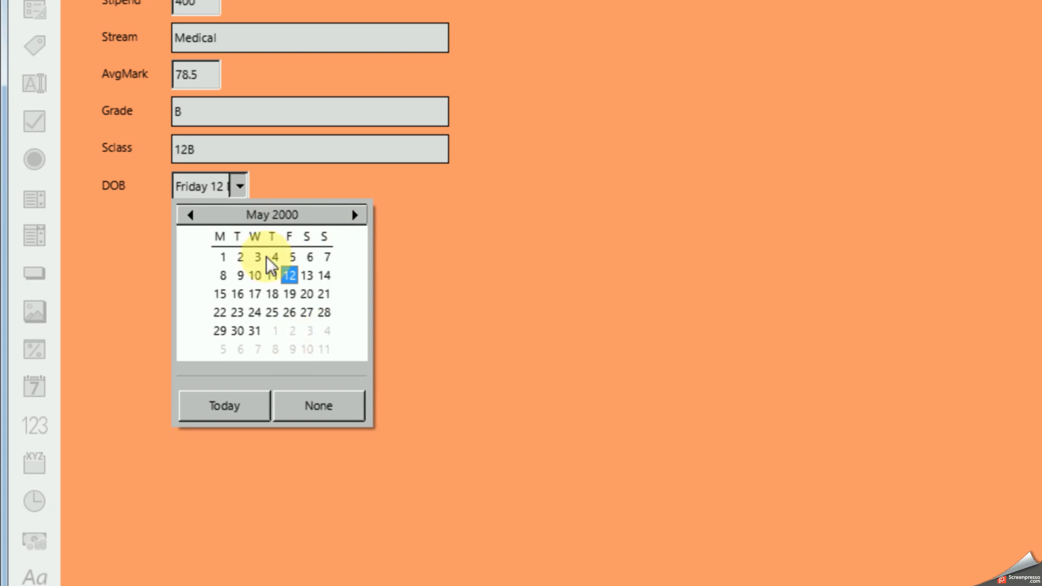
pyautogui.click(354, 215)
pyautogui.click(354, 214)
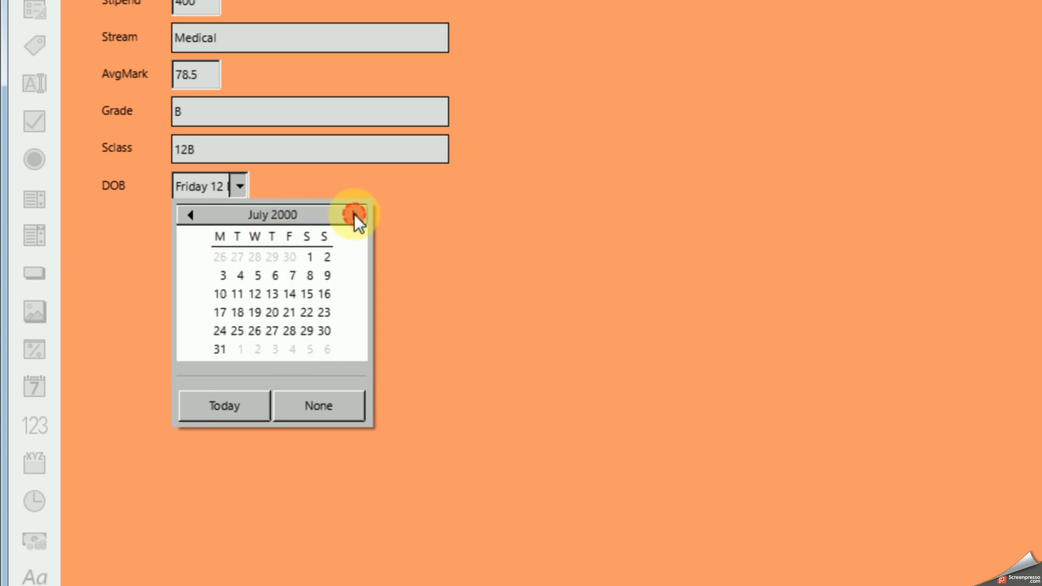
pyautogui.click(187, 215)
pyautogui.click(188, 215)
pyautogui.click(187, 215)
pyautogui.click(188, 214)
pyautogui.click(188, 215)
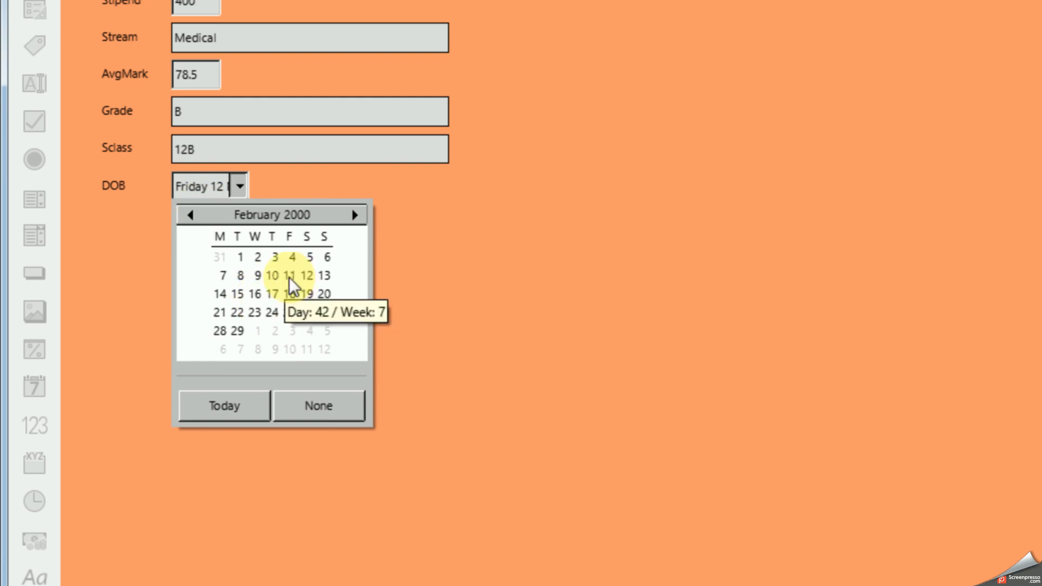
pyautogui.click(214, 402)
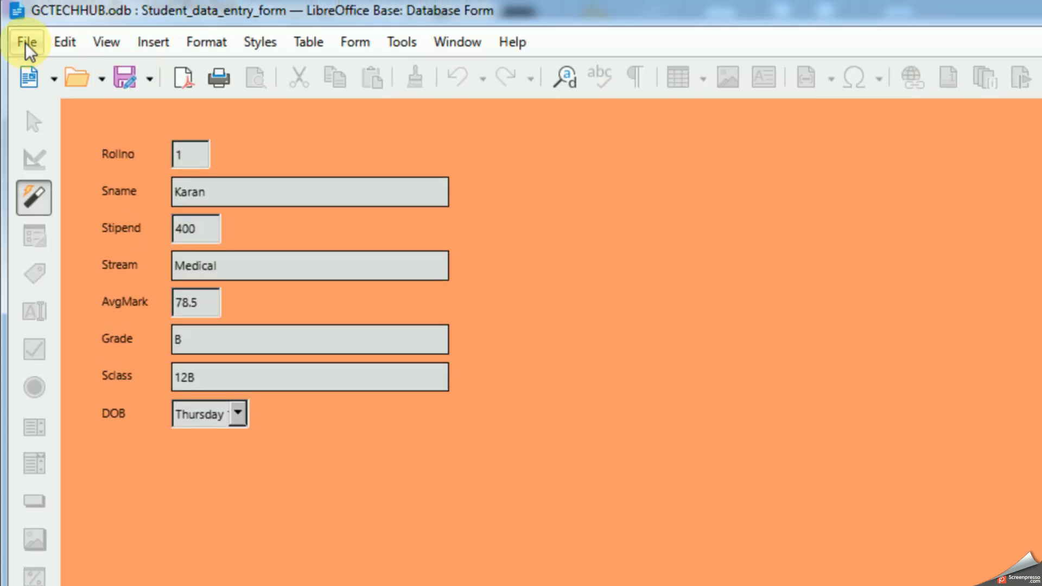
# Step: Close the form without saving the date change and reopen Student_data_entry_form for editing in design view
pyautogui.click(25, 43)
pyautogui.click(67, 166)
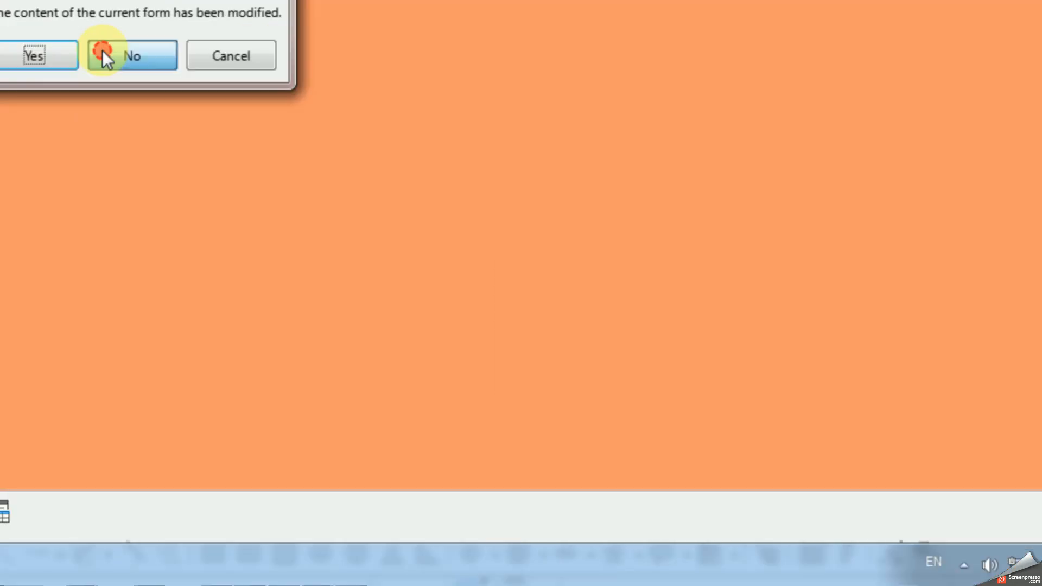
pyautogui.click(931, 533)
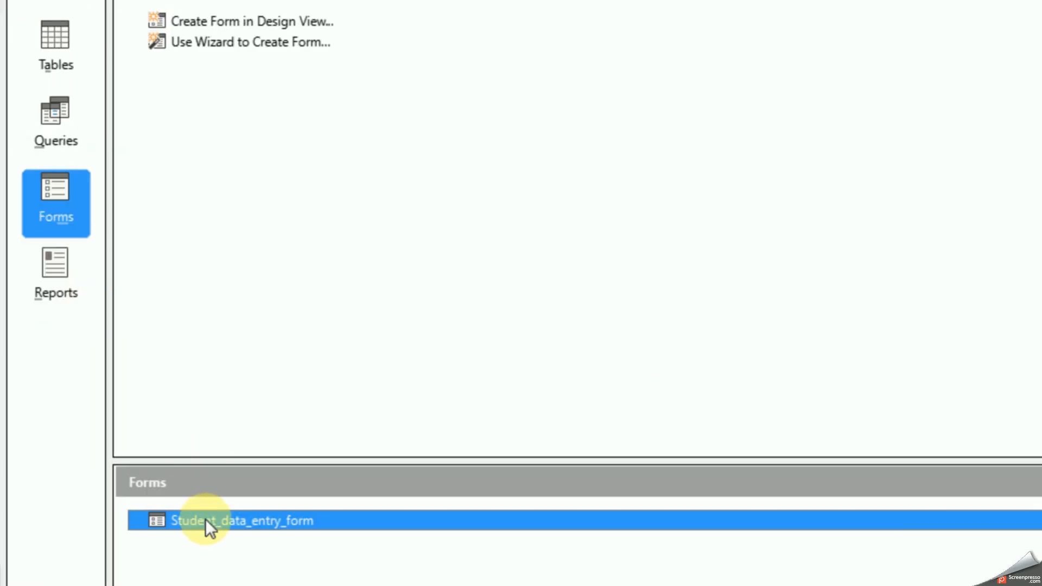
pyautogui.rightClick(205, 519)
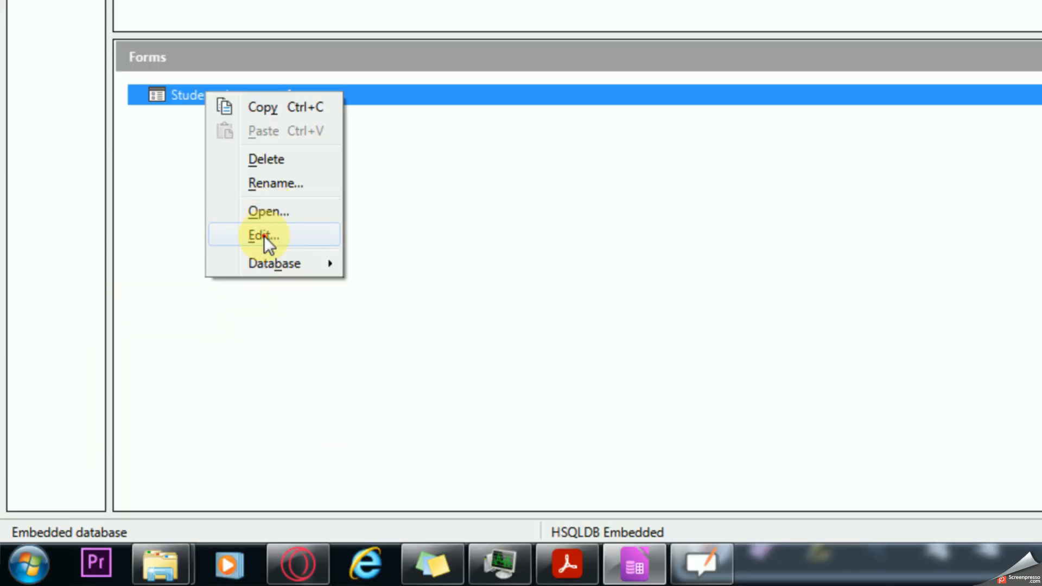
pyautogui.click(264, 236)
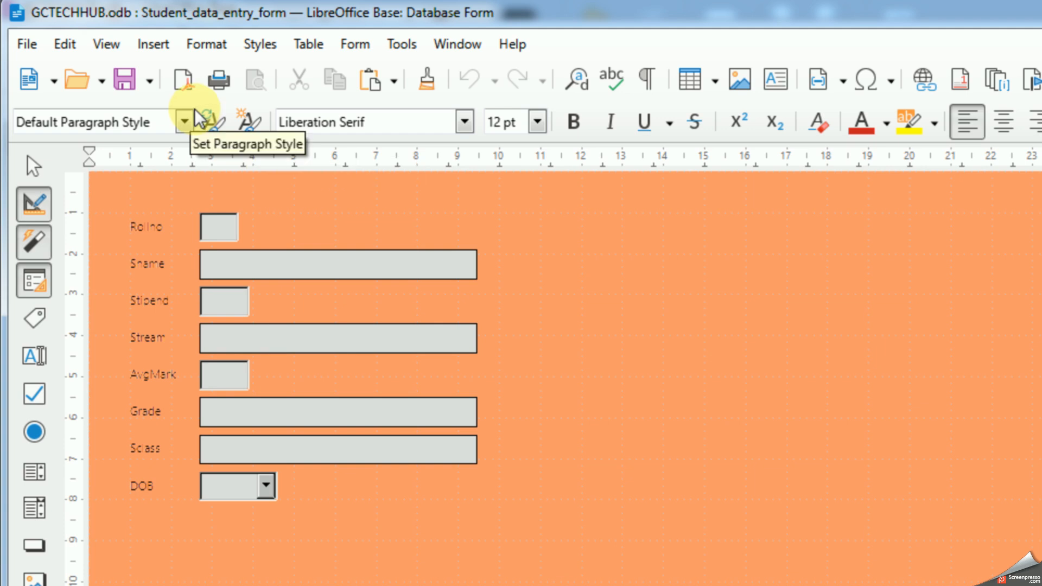
# Step: Enter the DOB group and widen its date field so that it extends past the Sclass field above
pyautogui.click(239, 493)
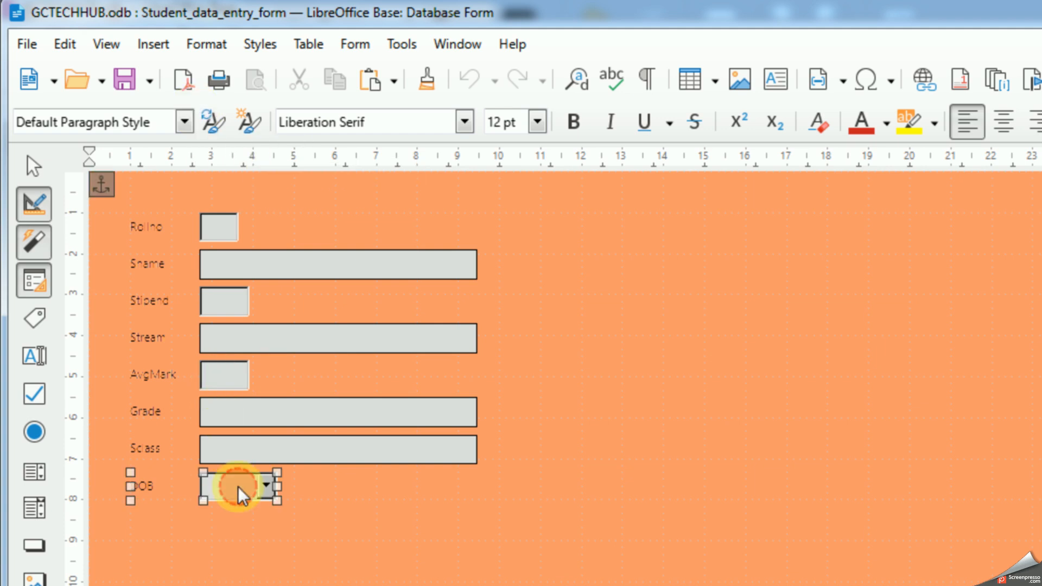
pyautogui.rightClick(240, 495)
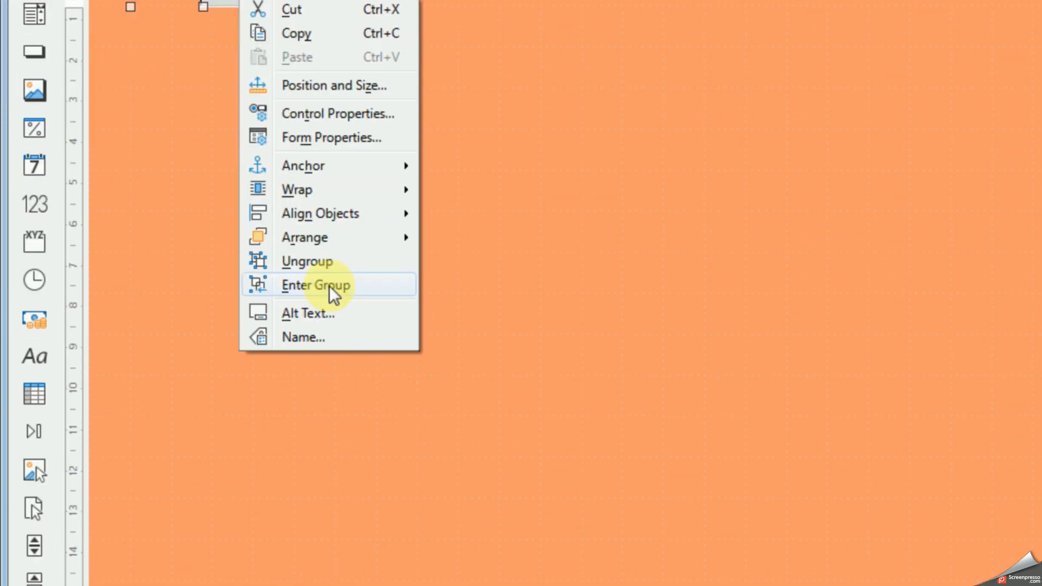
pyautogui.click(328, 353)
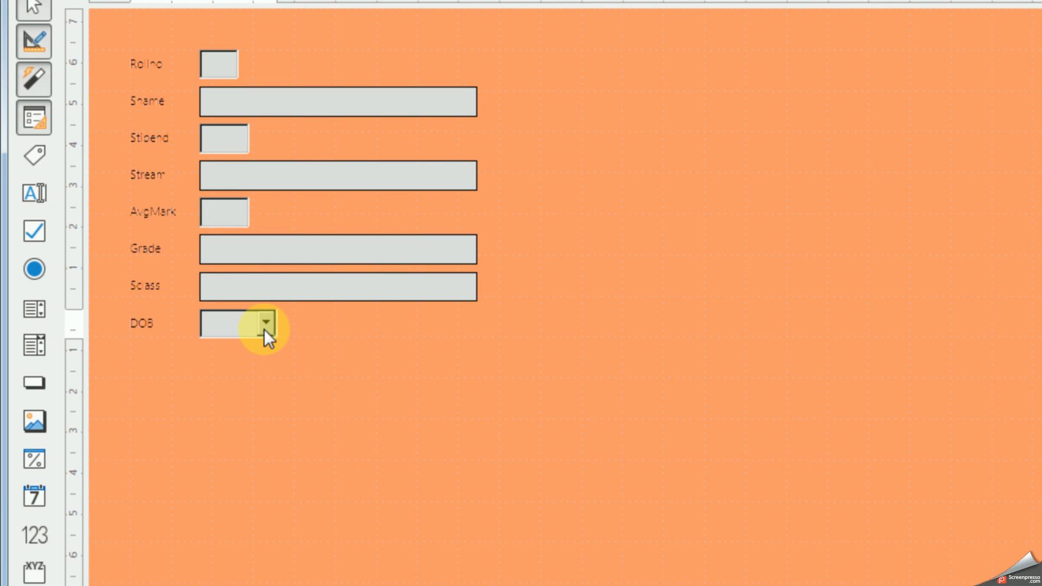
pyautogui.click(264, 297)
pyautogui.moveTo(274, 320); pyautogui.dragTo(580, 322)
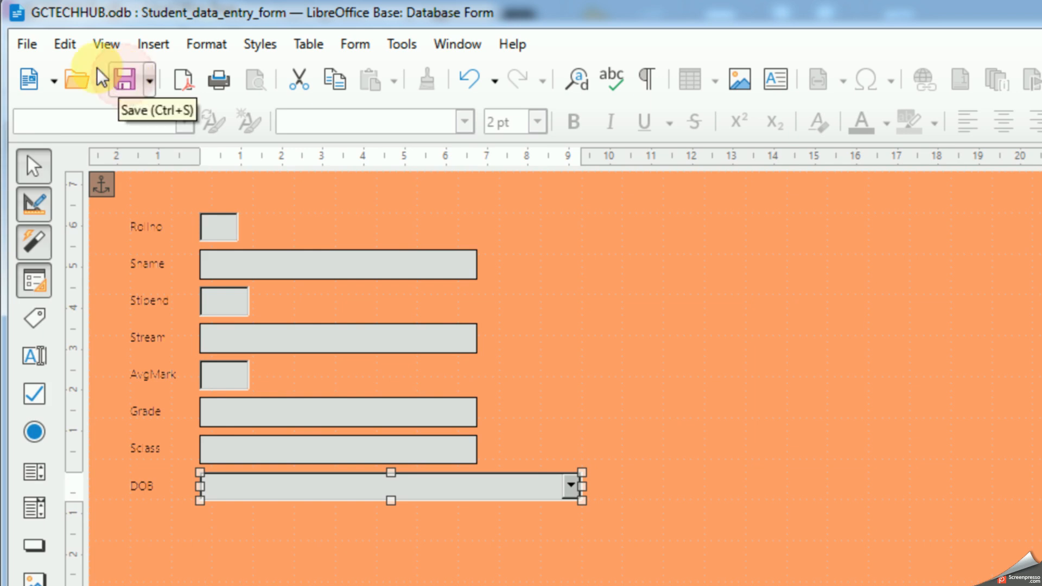
# Step: Close the form design with the widened DOB field and reopen the form for data entry
pyautogui.click(27, 44)
pyautogui.click(76, 169)
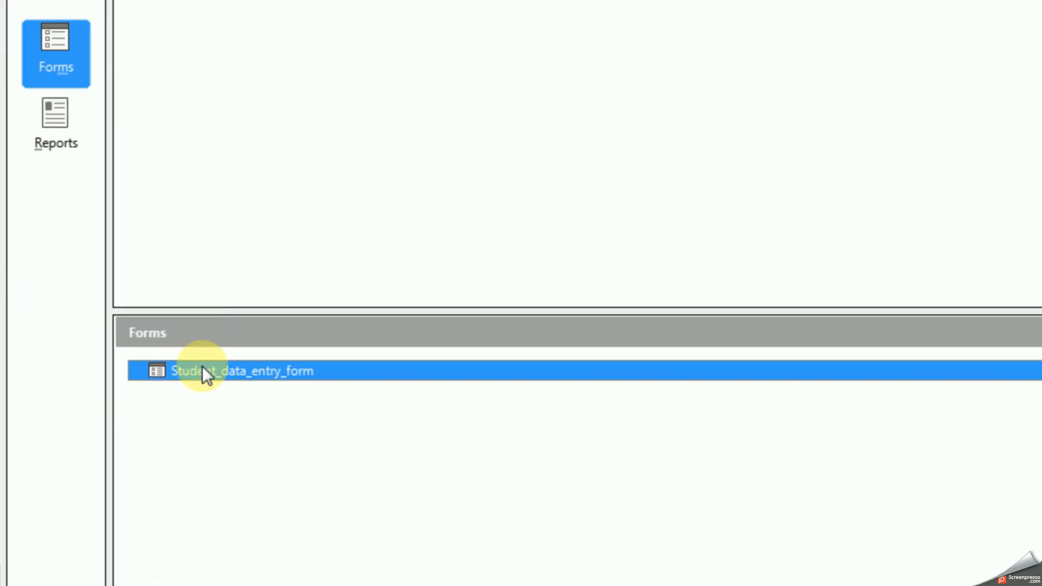
pyautogui.doubleClick(203, 370)
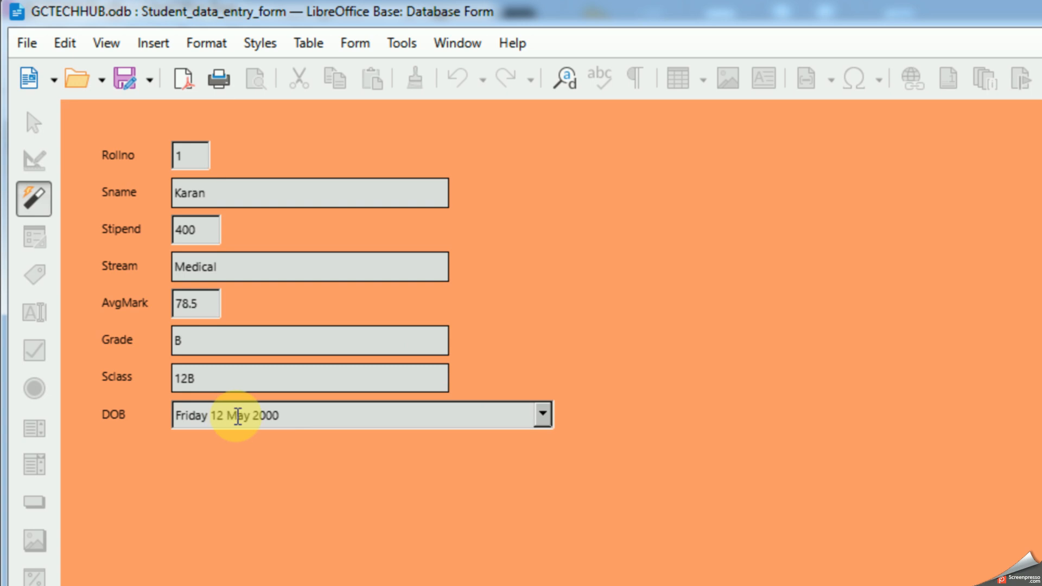
# Step: Open the DOB dropdown calendar and use its year and month choices to view January 1999 and January 1998
pyautogui.click(542, 415)
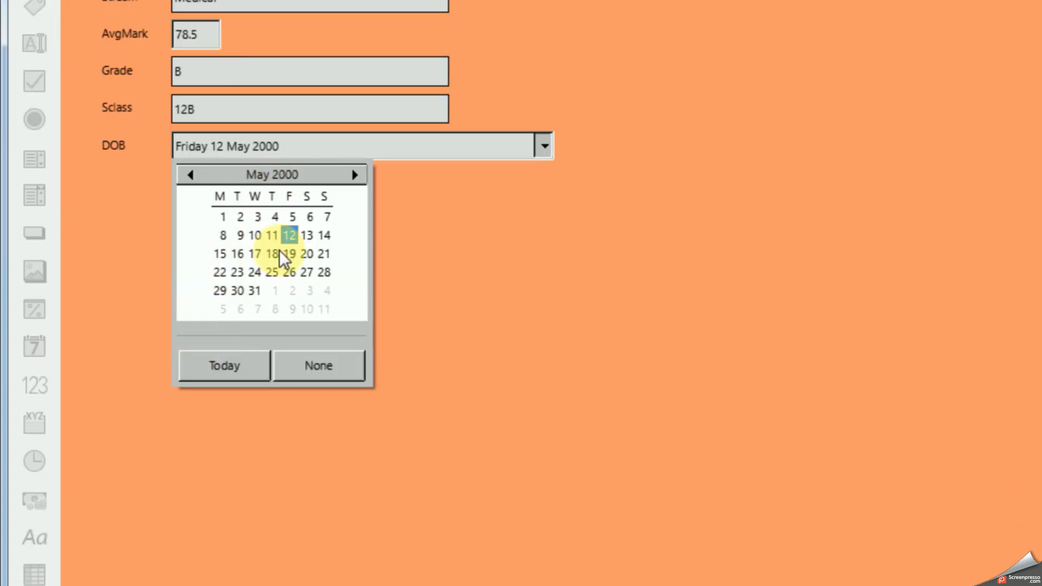
pyautogui.click(189, 175)
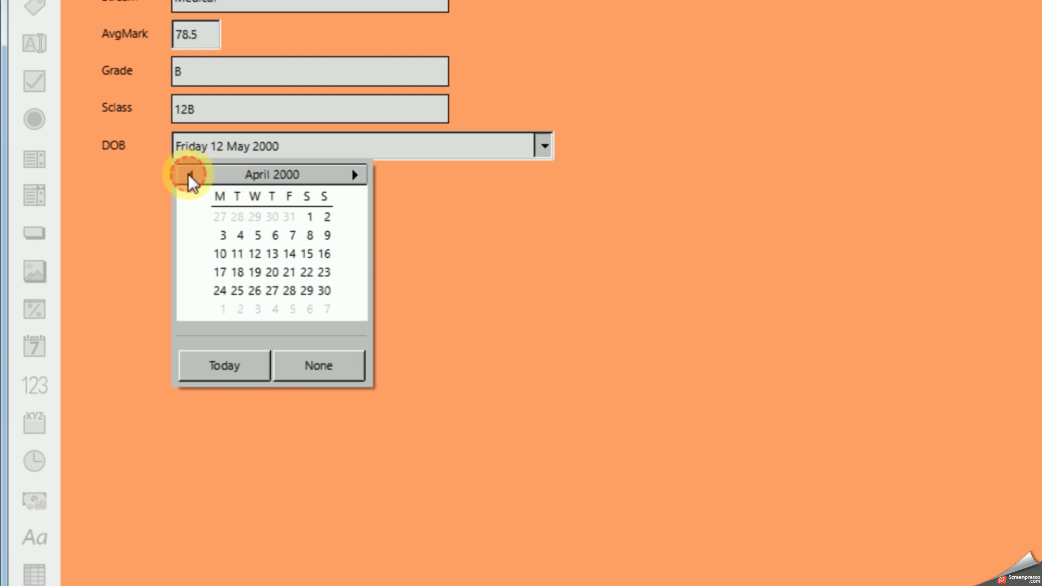
pyautogui.click(301, 173)
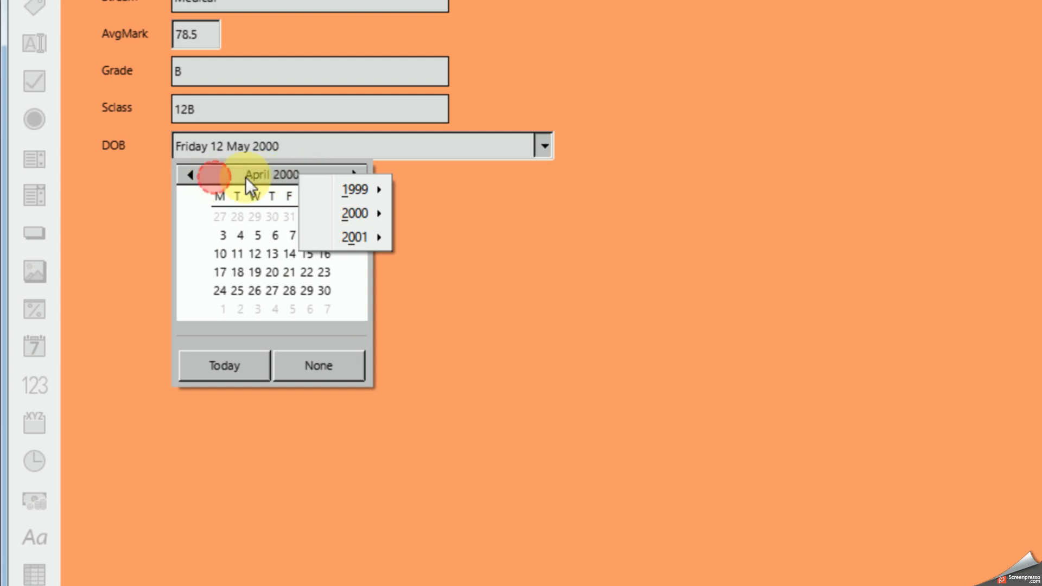
pyautogui.moveTo(354, 193)
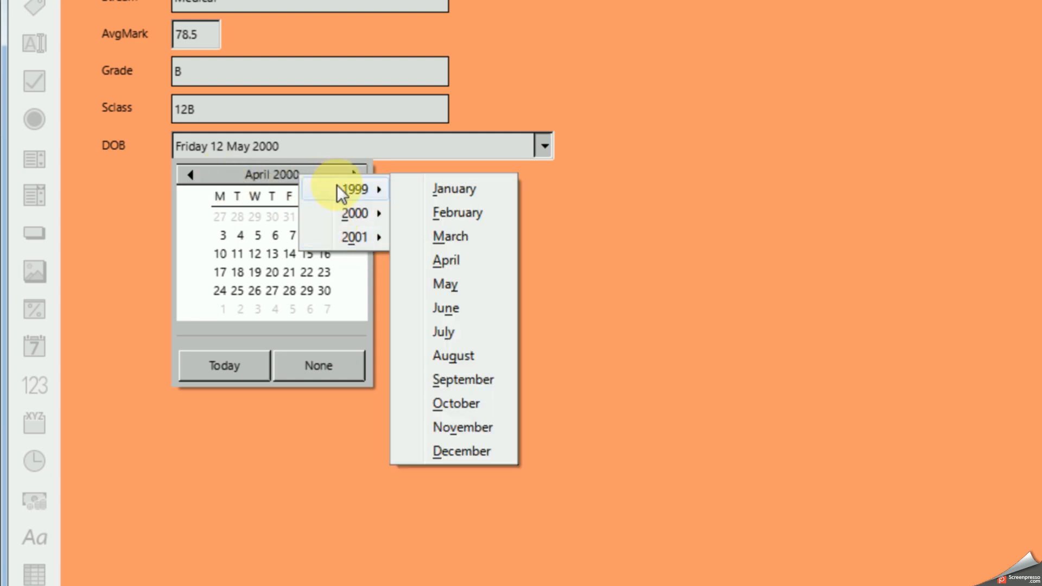
pyautogui.click(443, 189)
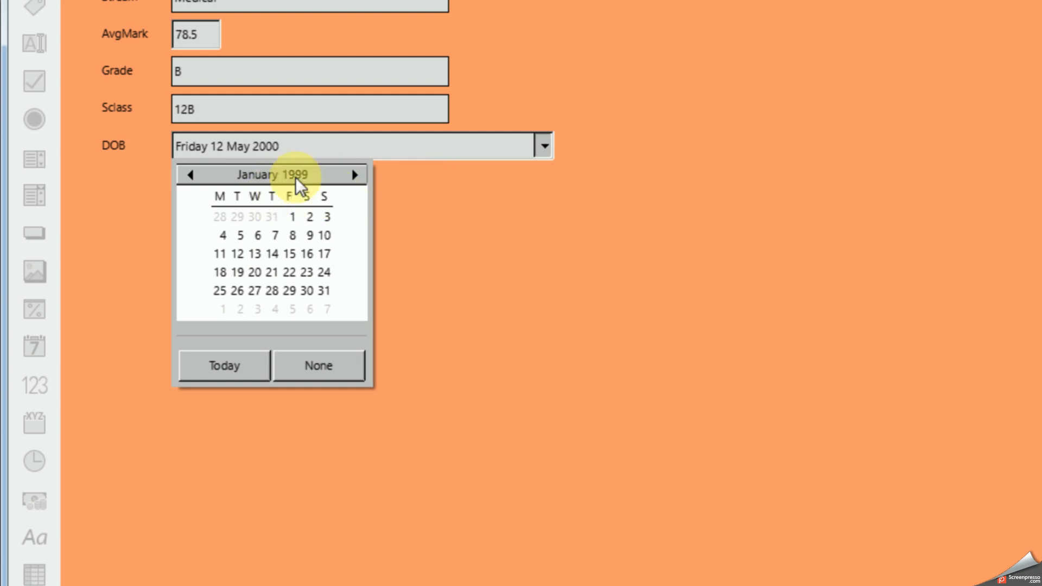
pyautogui.click(296, 178)
pyautogui.moveTo(365, 212)
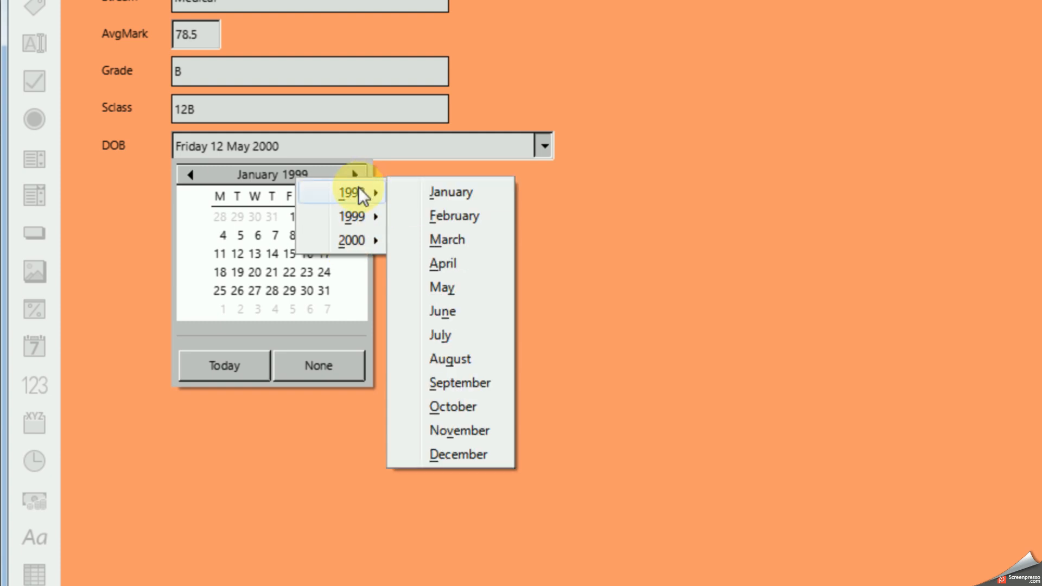
pyautogui.click(441, 188)
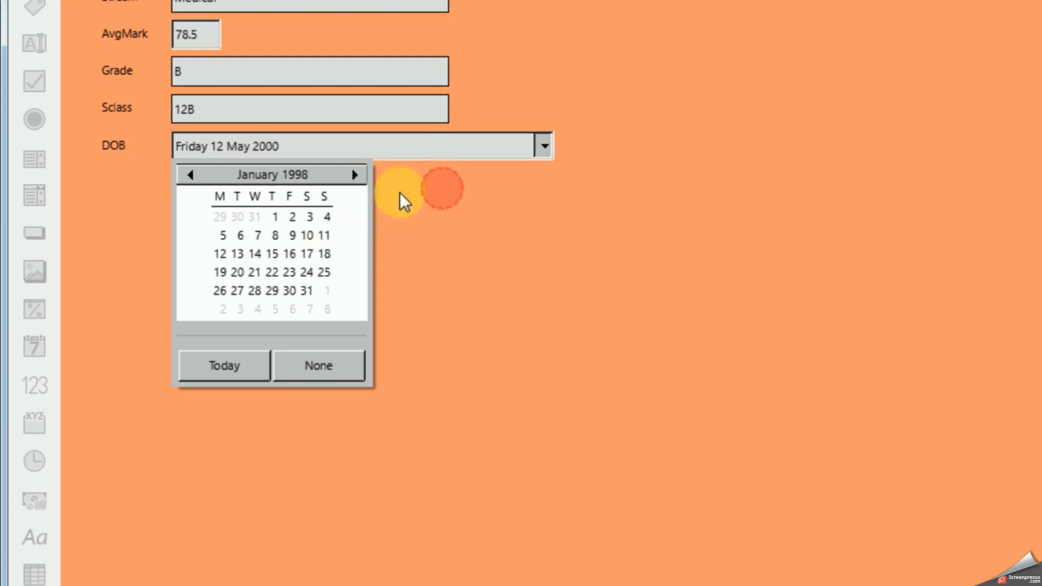
# Step: Step the DOB calendar forward through its year and month choices to January 1999 and January 2000
pyautogui.click(298, 174)
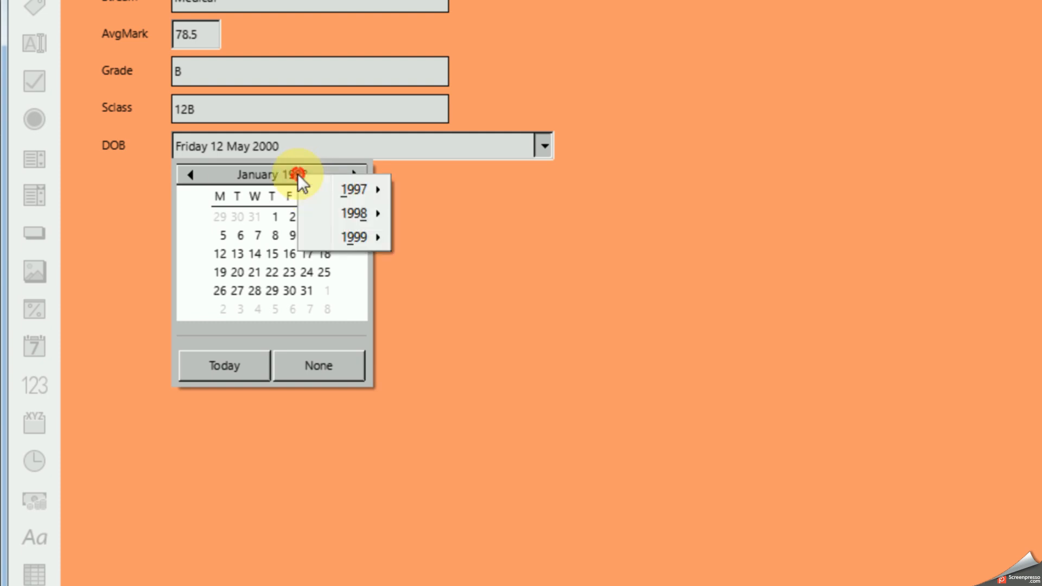
pyautogui.moveTo(361, 242)
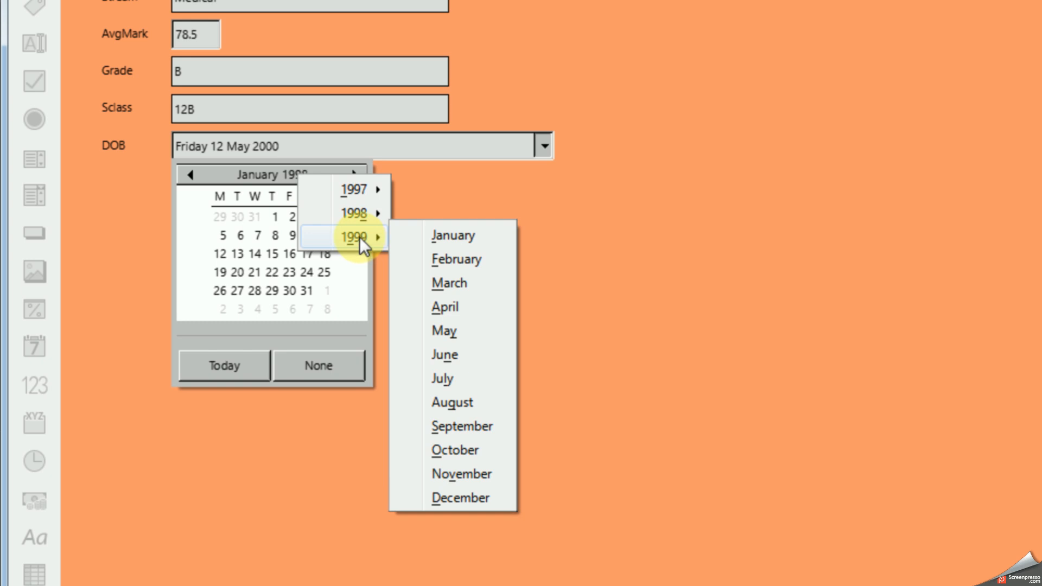
pyautogui.click(442, 234)
pyautogui.click(300, 175)
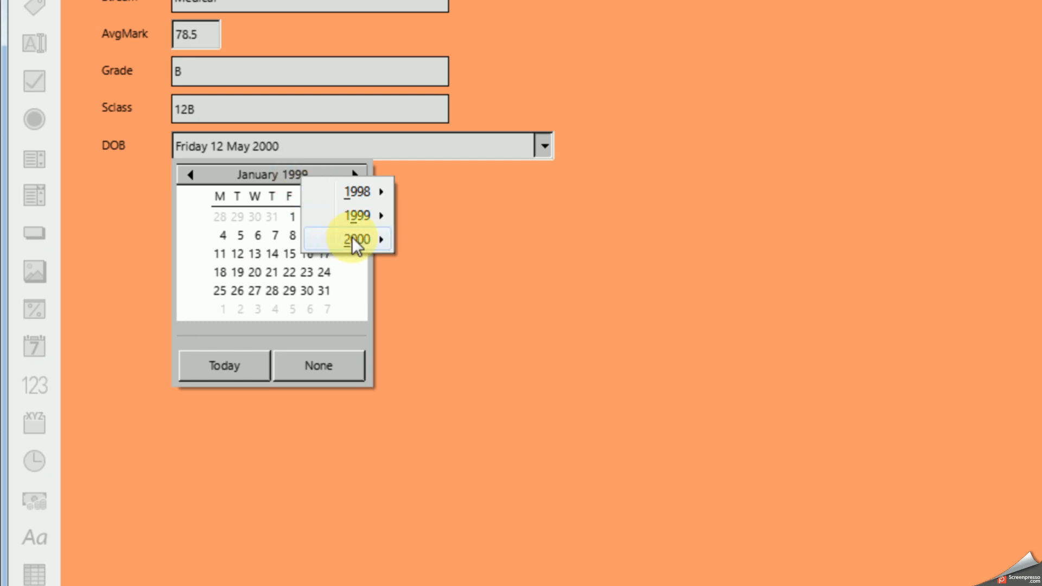
pyautogui.moveTo(351, 237)
pyautogui.click(437, 237)
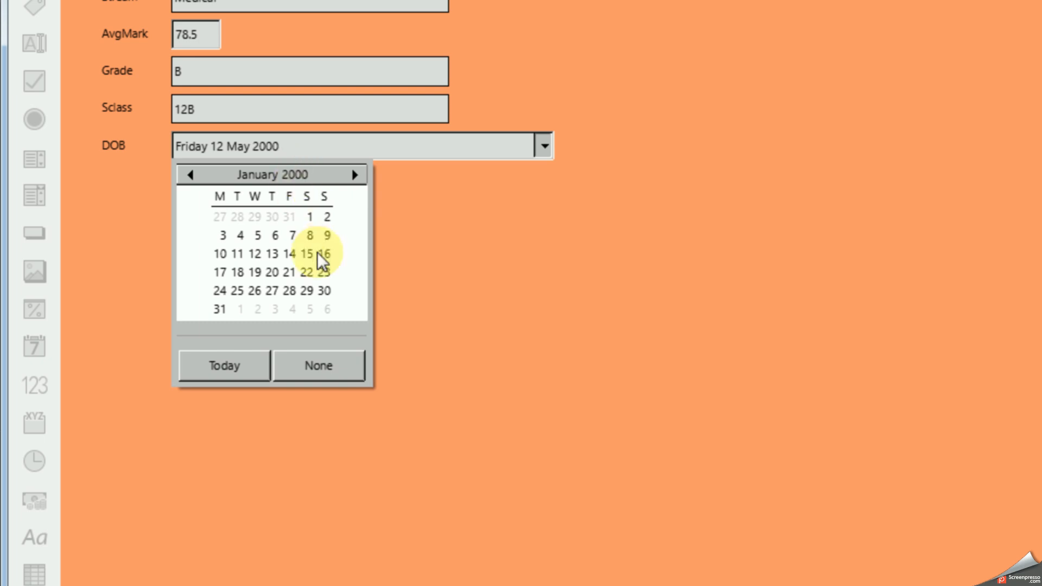
# Step: Move the DOB calendar forward to January of the following year and pick a day there as the date
pyautogui.click(244, 176)
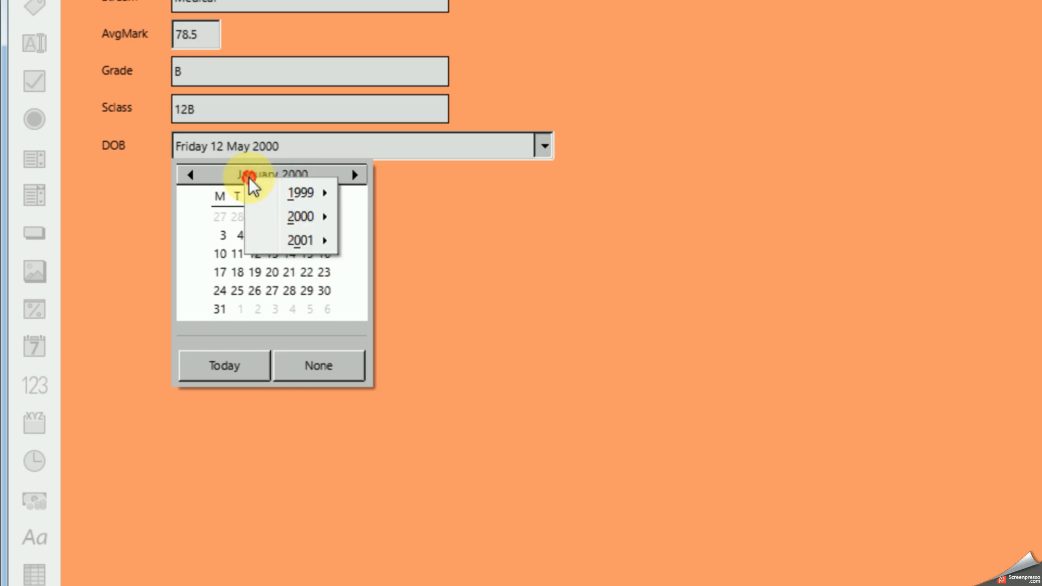
pyautogui.moveTo(313, 217)
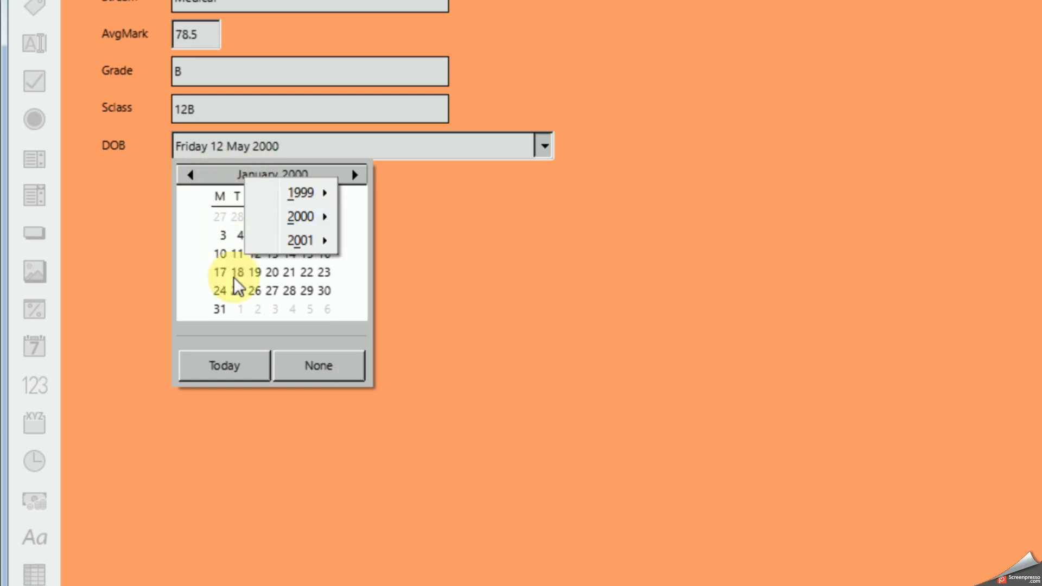
pyautogui.moveTo(317, 238)
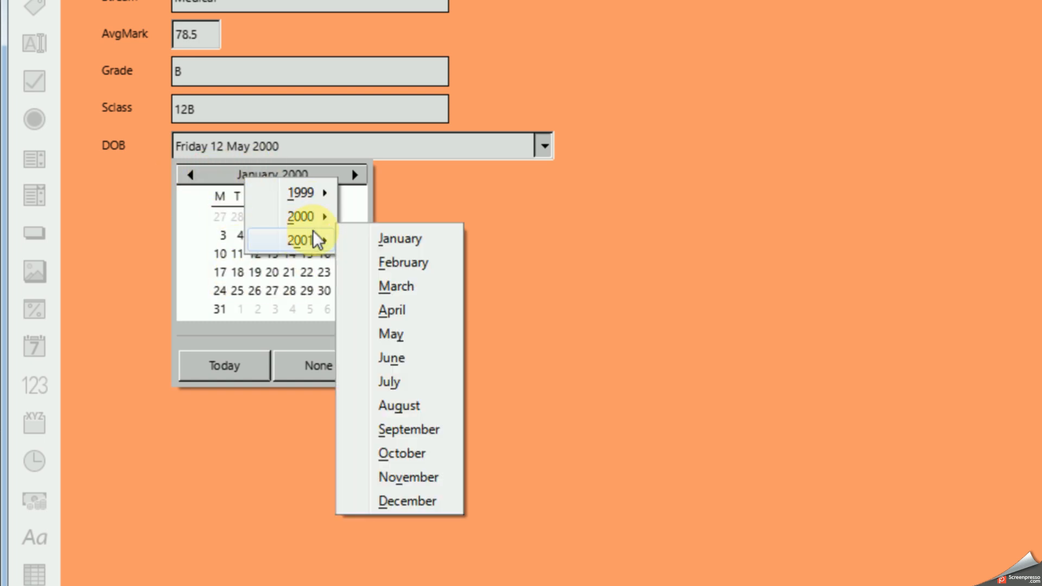
pyautogui.click(391, 234)
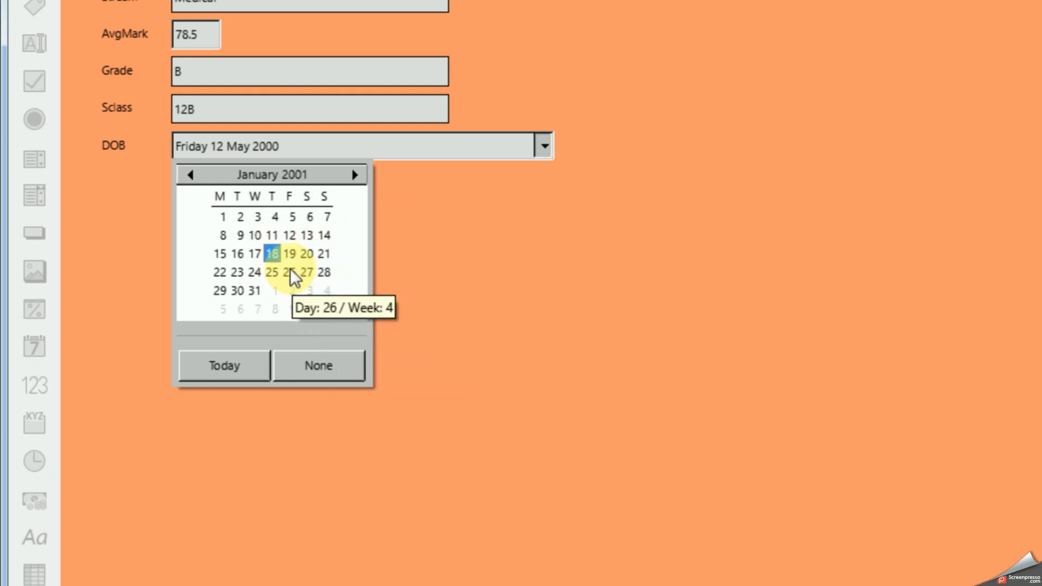
pyautogui.click(271, 253)
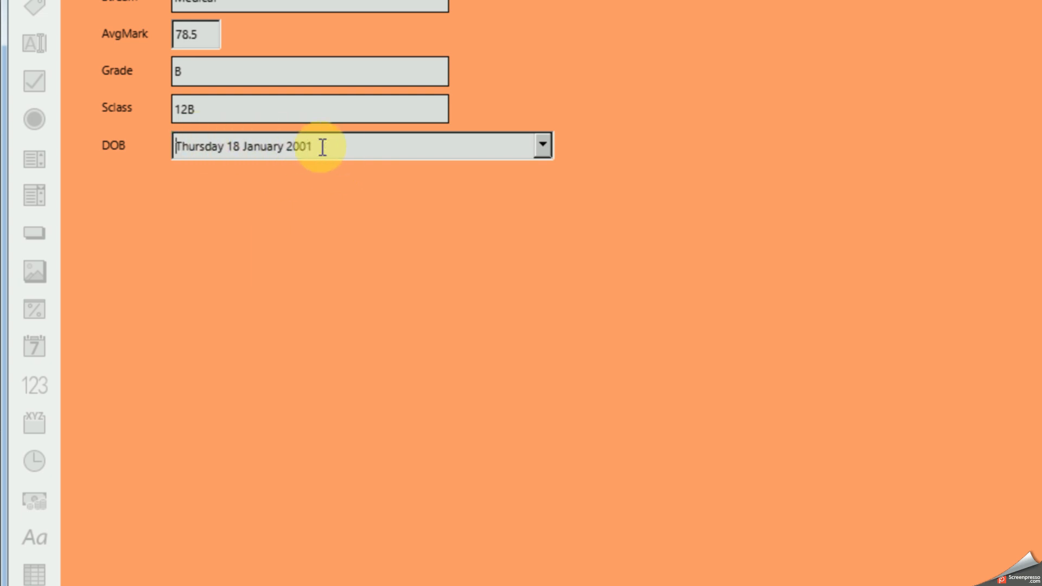
# Step: Reopen the DOB calendar, set the field to today's date and select the date text
pyautogui.click(543, 146)
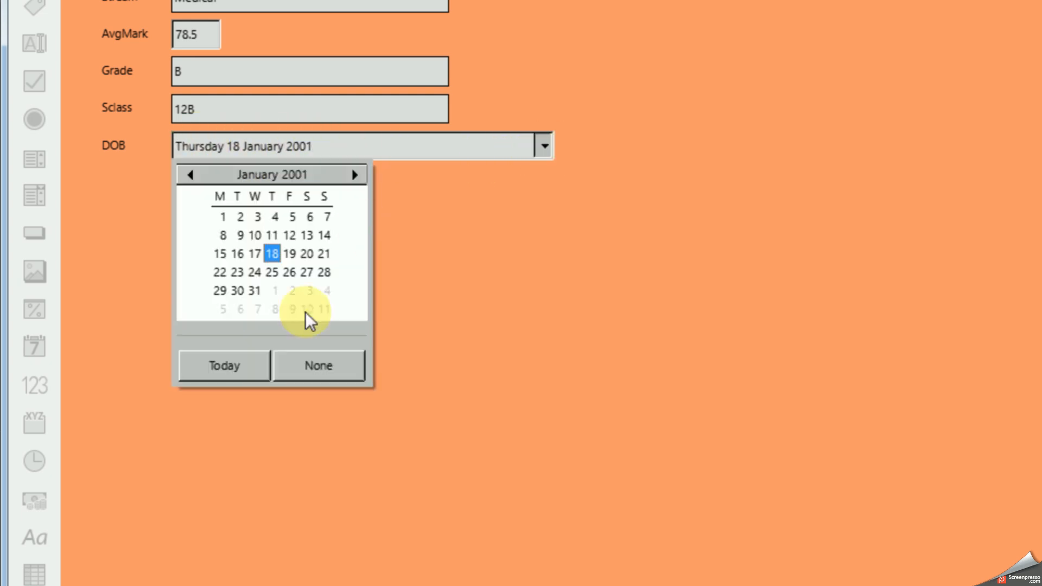
pyautogui.click(237, 366)
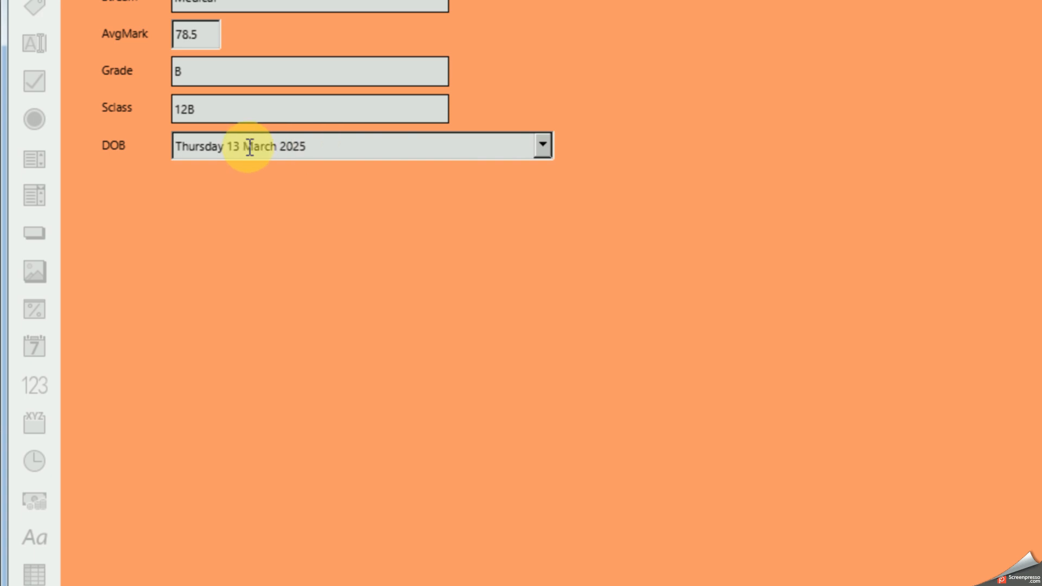
pyautogui.moveTo(311, 146); pyautogui.dragTo(158, 163)
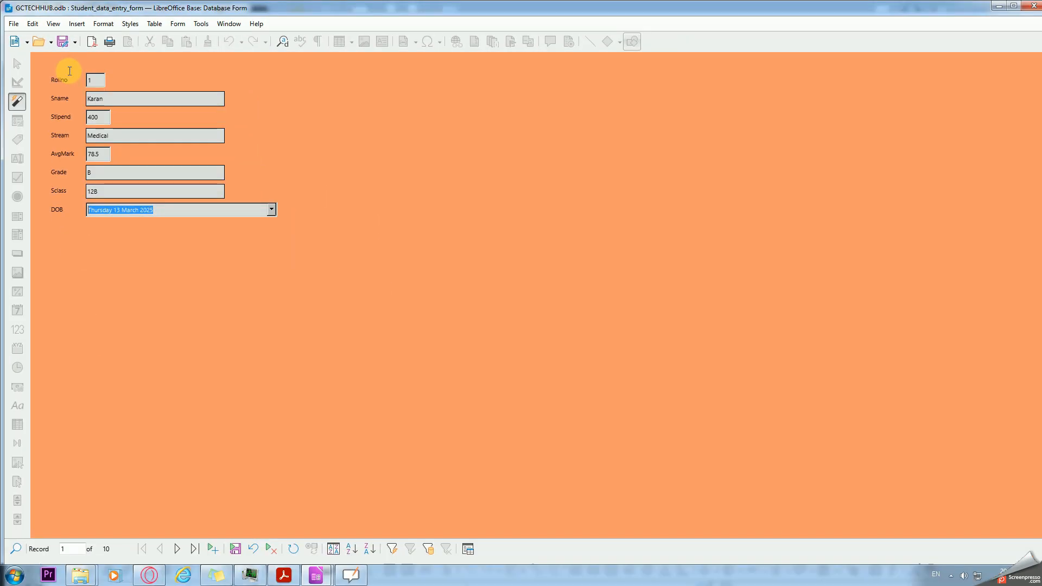
# Step: Check the topic list on the OpenBoard whiteboard, return to the student data entry form and close it
pyautogui.click(351, 574)
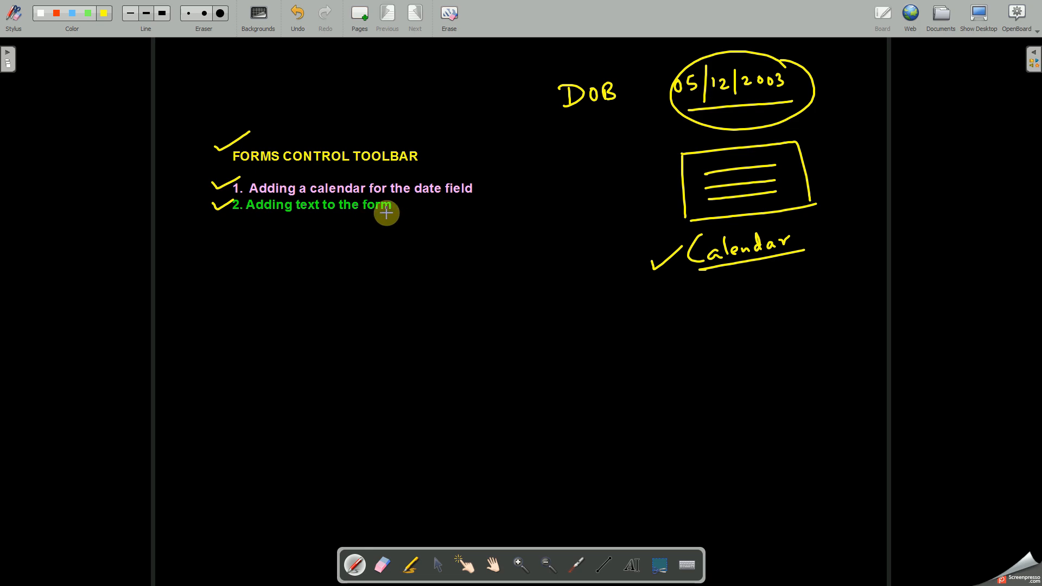
pyautogui.hotkey('alt', 'Tab')
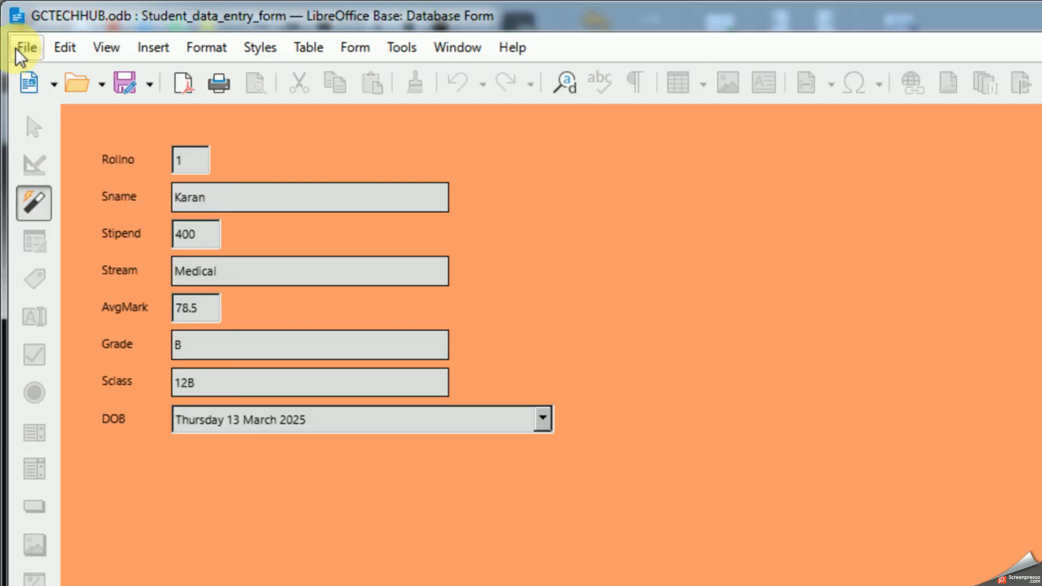
pyautogui.click(15, 47)
pyautogui.click(64, 169)
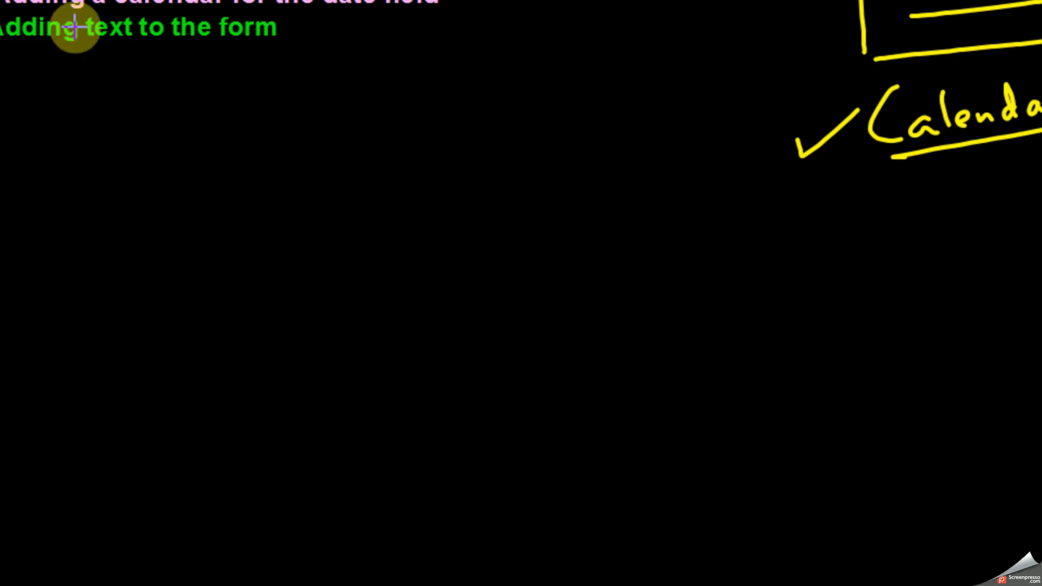
# Step: Switch to the OpenBoard whiteboard and handwrite "Label control → display/output" with the pen below the calendar notes
pyautogui.hotkey('alt', 'Tab')
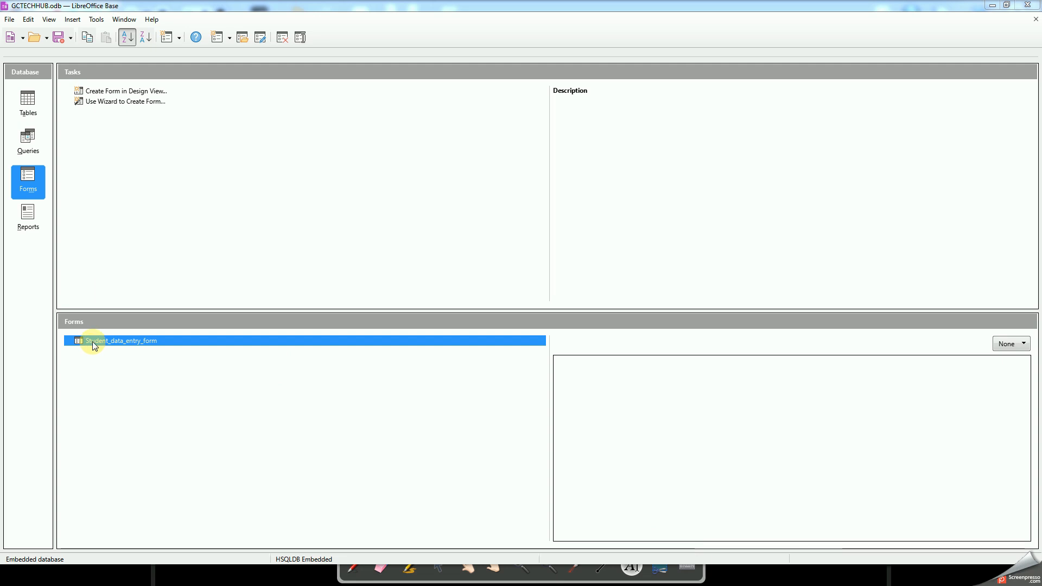
pyautogui.hotkey('alt', 'Tab')
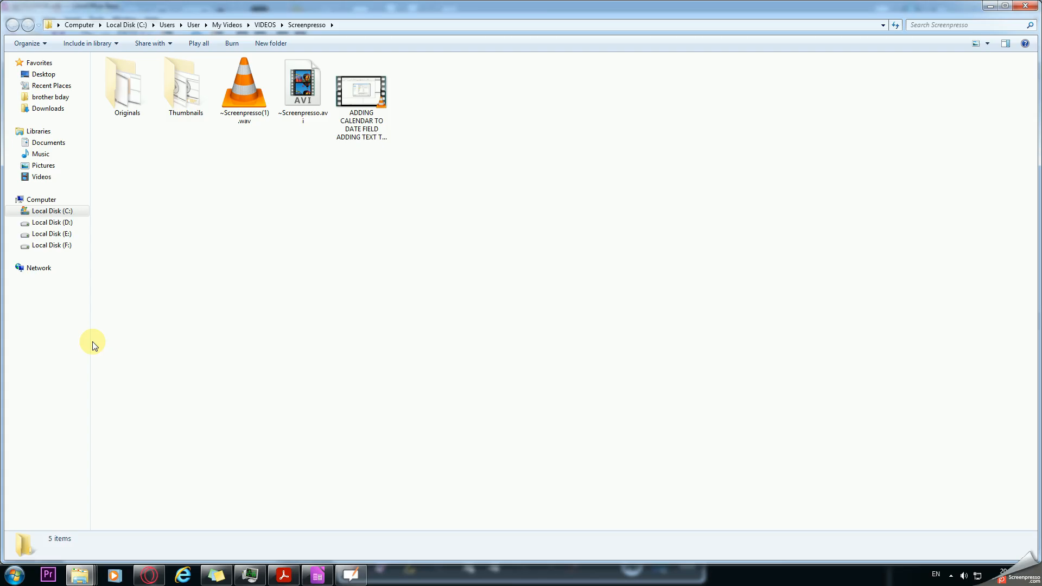
pyautogui.click(346, 578)
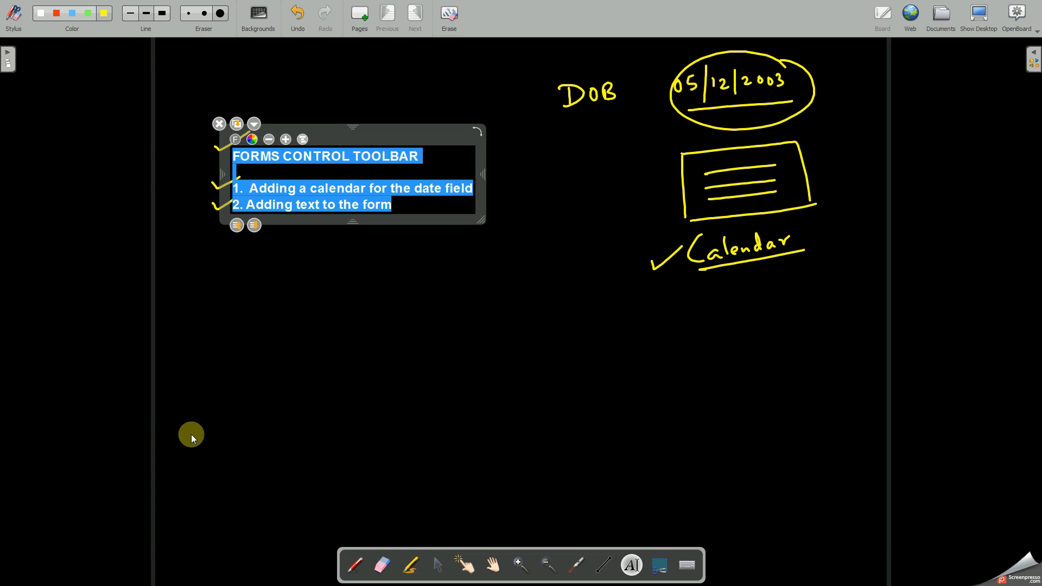
pyautogui.click(362, 562)
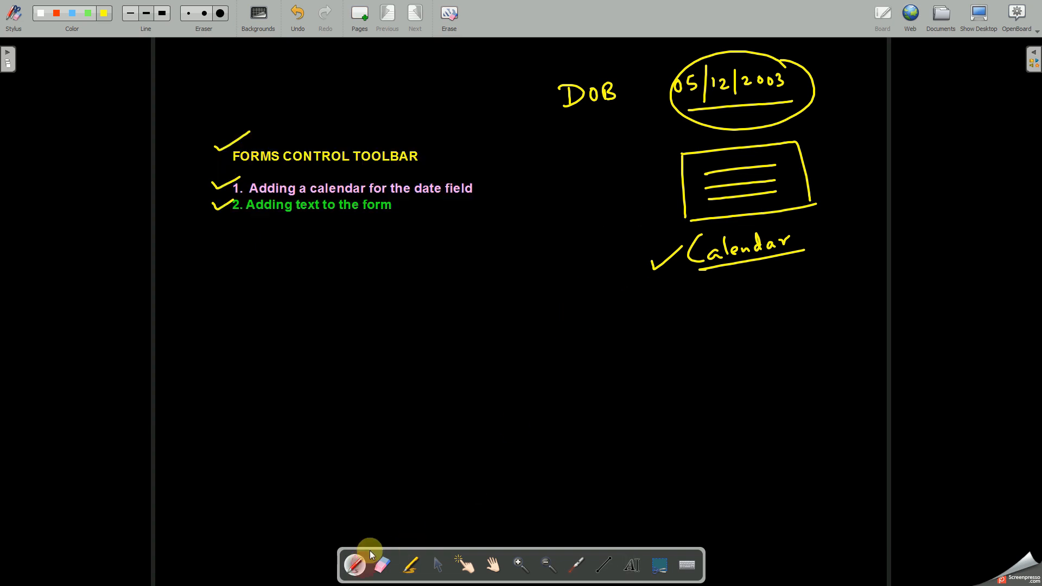
pyautogui.moveTo(493, 299)
pyautogui.mouseDown()
pyautogui.moveTo(507, 288)
pyautogui.moveTo(516, 318)
pyautogui.moveTo(551, 314)
pyautogui.mouseUp()
pyautogui.moveTo(511, 347)
pyautogui.mouseDown()
pyautogui.moveTo(681, 321)
pyautogui.moveTo(697, 334)
pyautogui.moveTo(705, 305)
pyautogui.moveTo(733, 327)
pyautogui.moveTo(746, 295)
pyautogui.moveTo(762, 321)
pyautogui.moveTo(811, 293)
pyautogui.mouseUp()
pyautogui.click(675, 312)
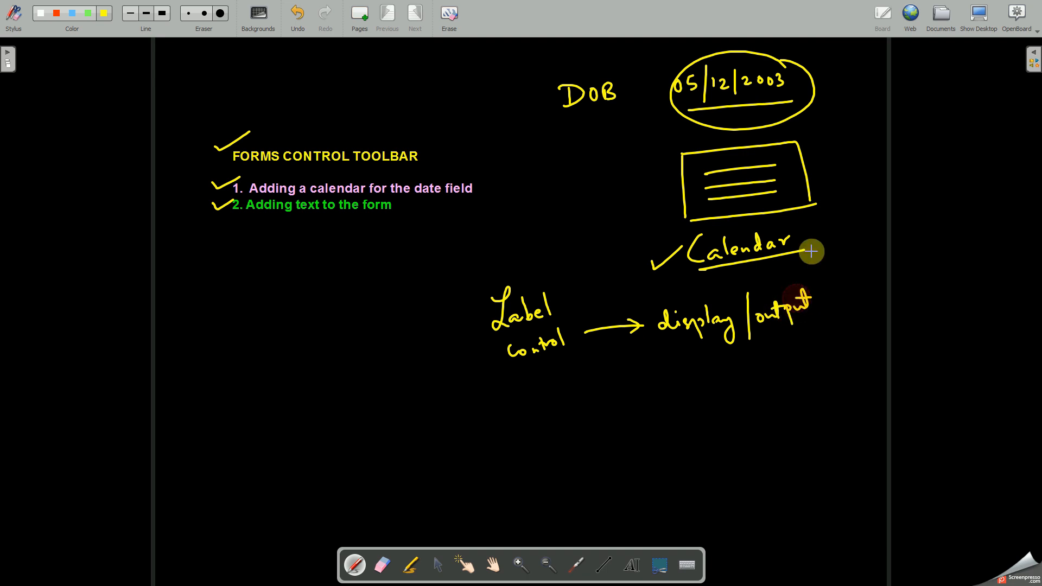
# Step: Switch back to LibreOffice Base and open Student_data_entry_form for editing in design view
pyautogui.hotkey('alt', 'Tab')
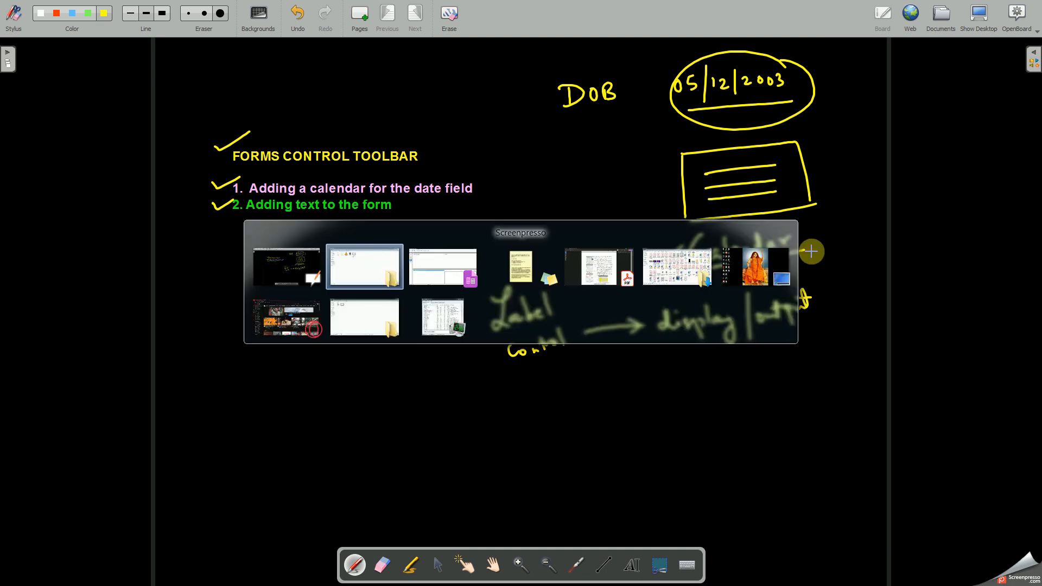
pyautogui.click(322, 579)
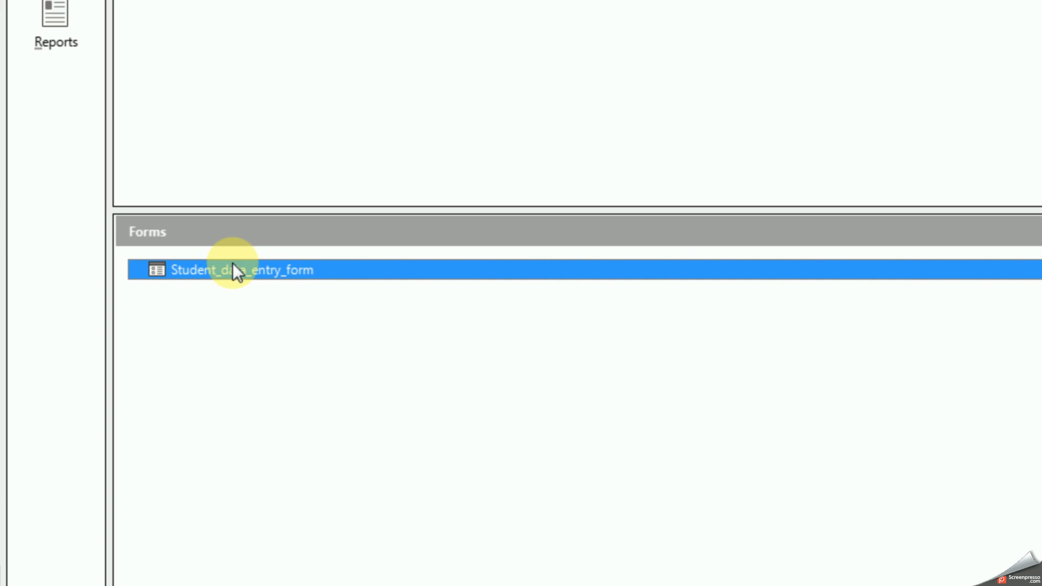
pyautogui.rightClick(232, 262)
pyautogui.click(268, 408)
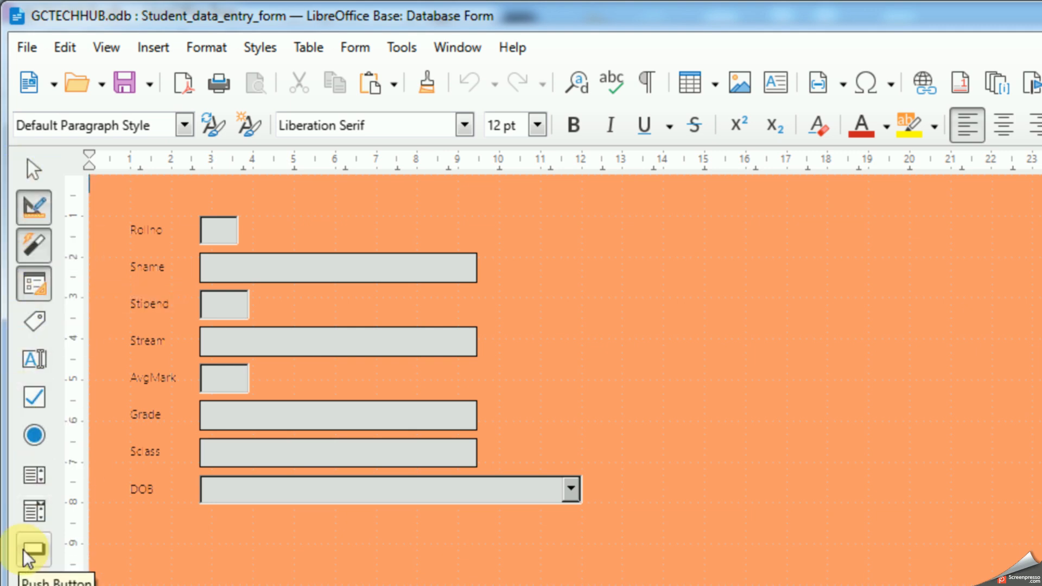
# Step: Draw a label about 15 cm wide and 1.33 cm high beside the Rollno field and name it lblFormHeading
pyautogui.click(34, 323)
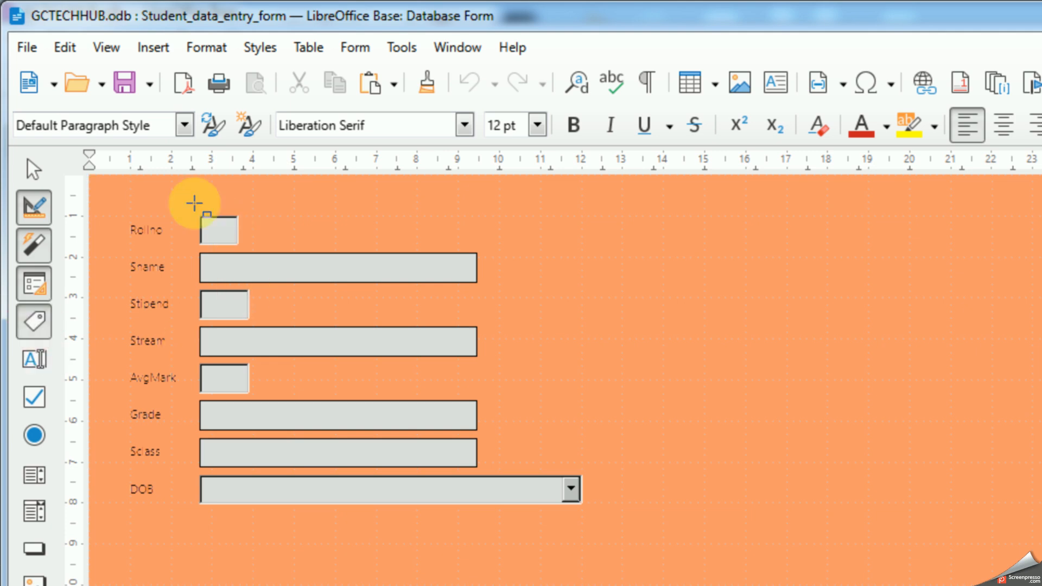
pyautogui.moveTo(389, 195); pyautogui.dragTo(1004, 250)
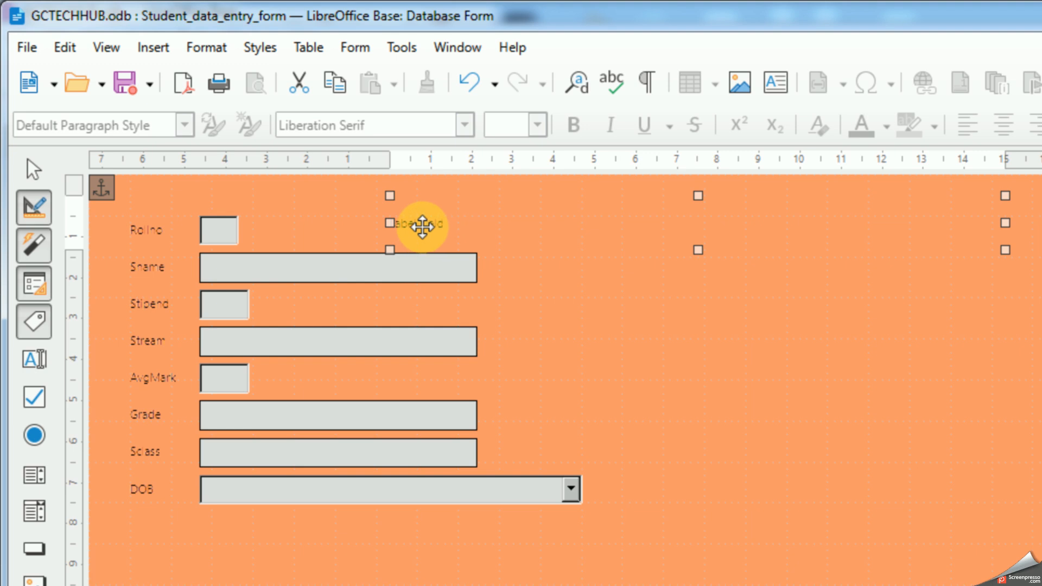
pyautogui.rightClick(422, 226)
pyautogui.click(485, 341)
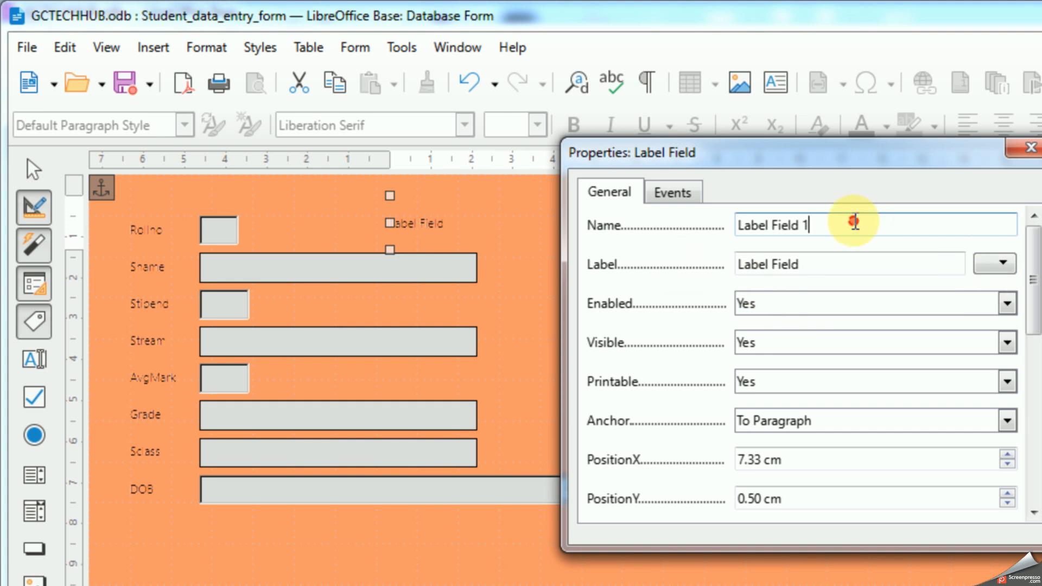
pyautogui.moveTo(854, 222); pyautogui.dragTo(693, 256)
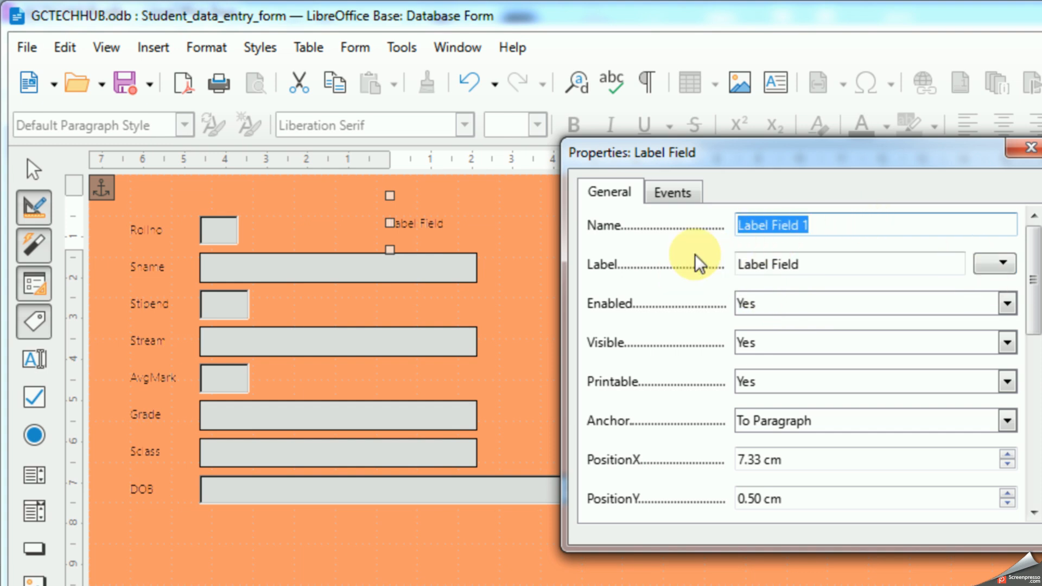
pyautogui.write('lblFormHeading')
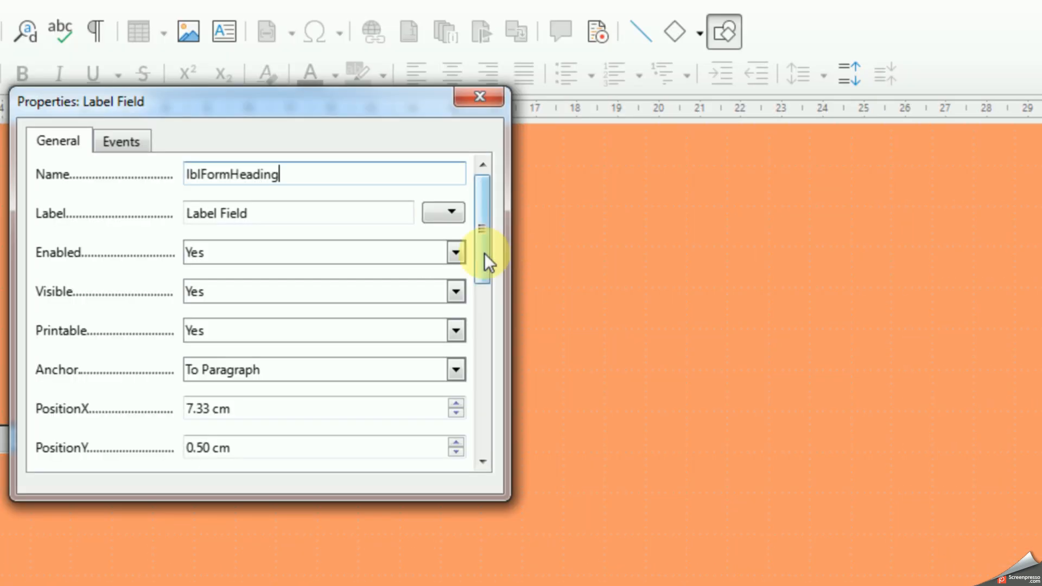
# Step: Set the heading label's font to Arial Black at 18 pt
pyautogui.moveTo(848, 285); pyautogui.dragTo(843, 372)
pyautogui.moveTo(482, 347); pyautogui.dragTo(478, 366)
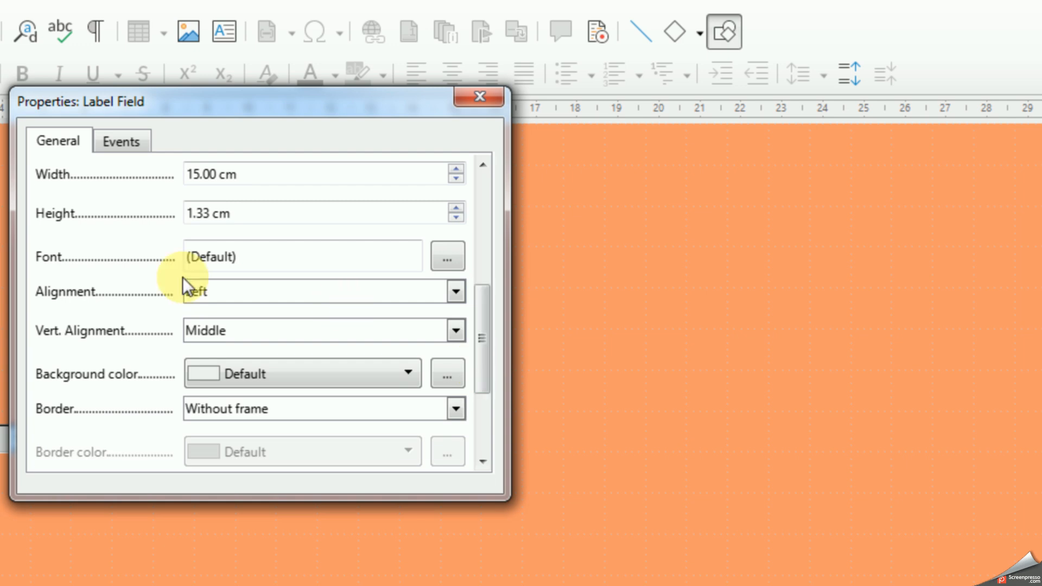
pyautogui.click(441, 264)
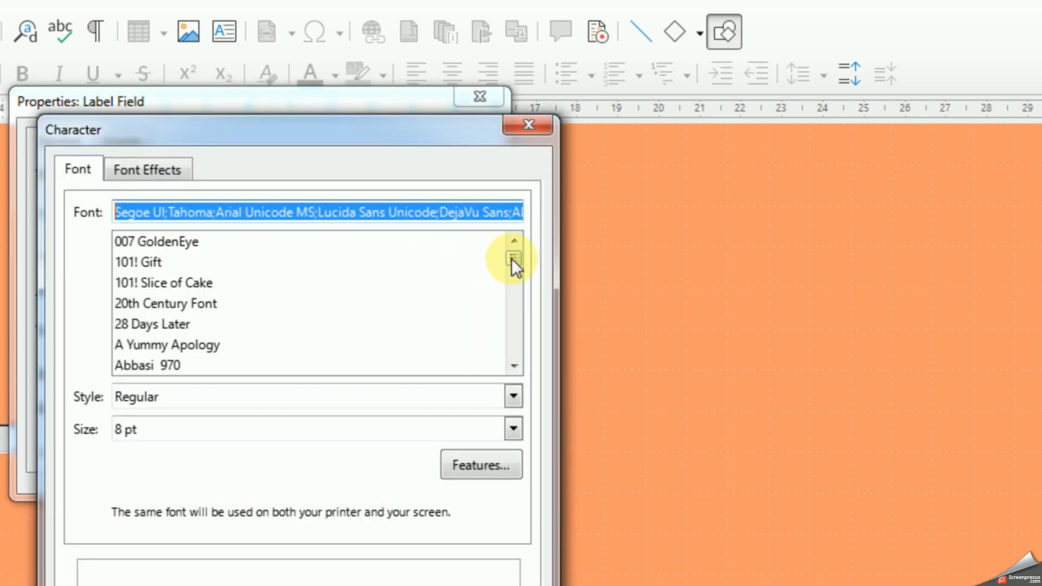
pyautogui.moveTo(517, 259); pyautogui.dragTo(518, 336)
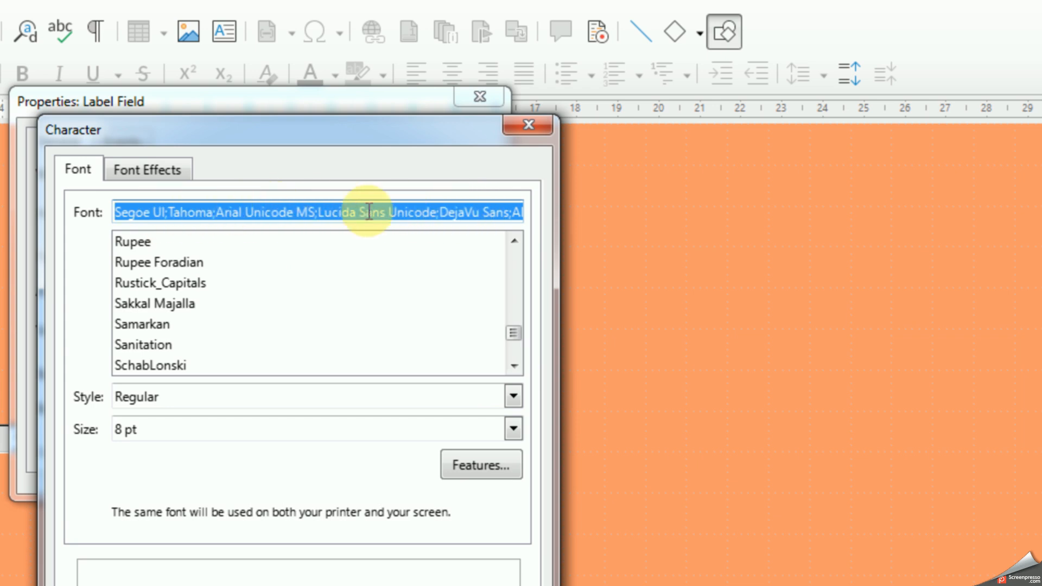
pyautogui.press('BackSpace')
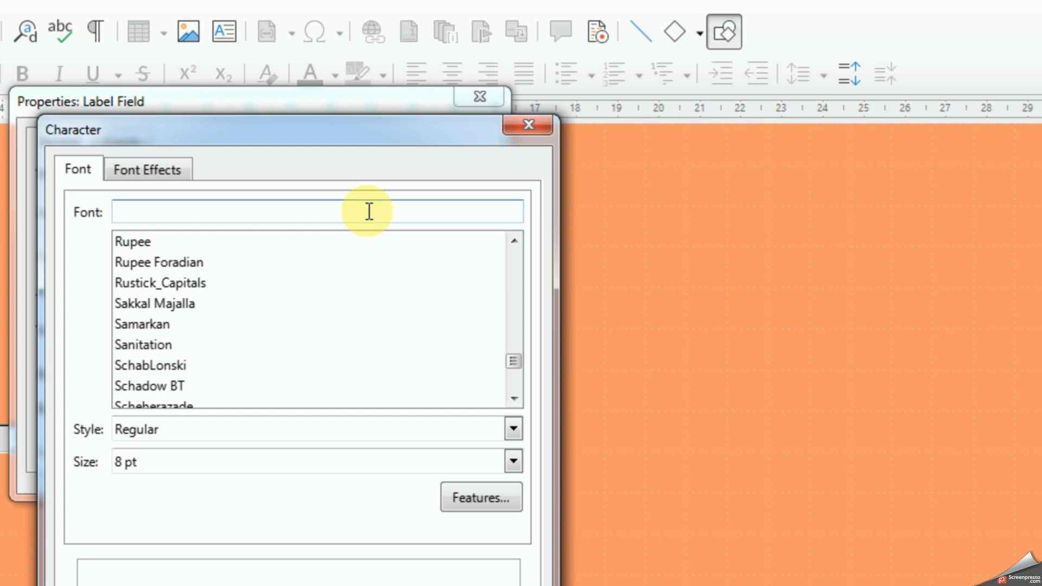
pyautogui.write('Arial')
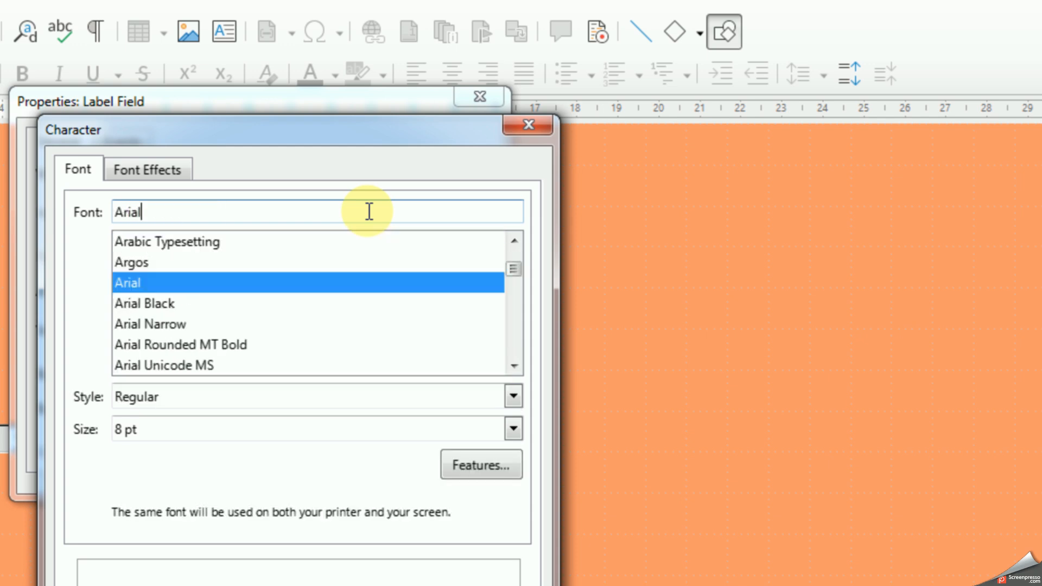
pyautogui.click(157, 305)
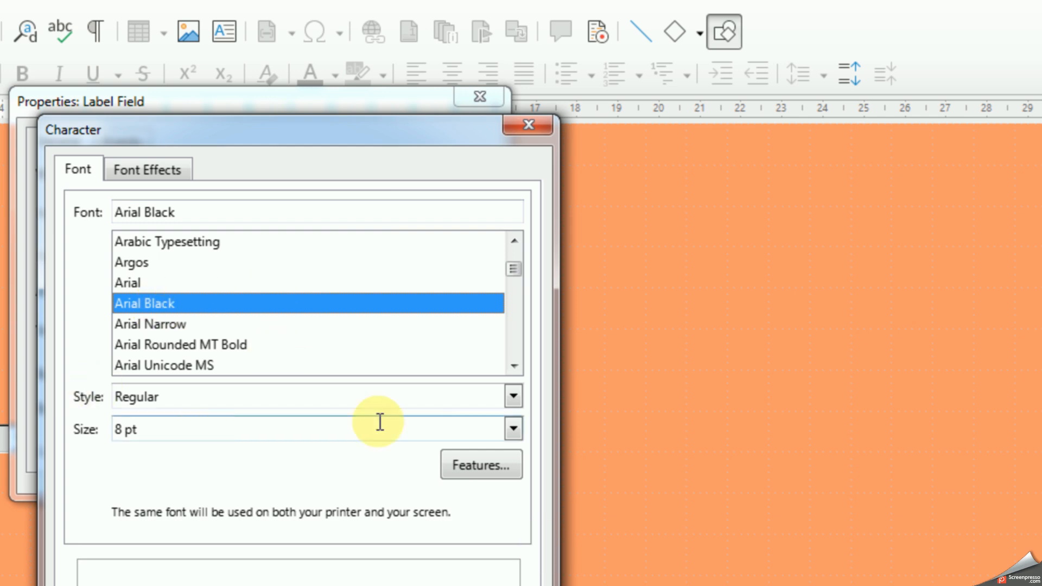
pyautogui.click(513, 428)
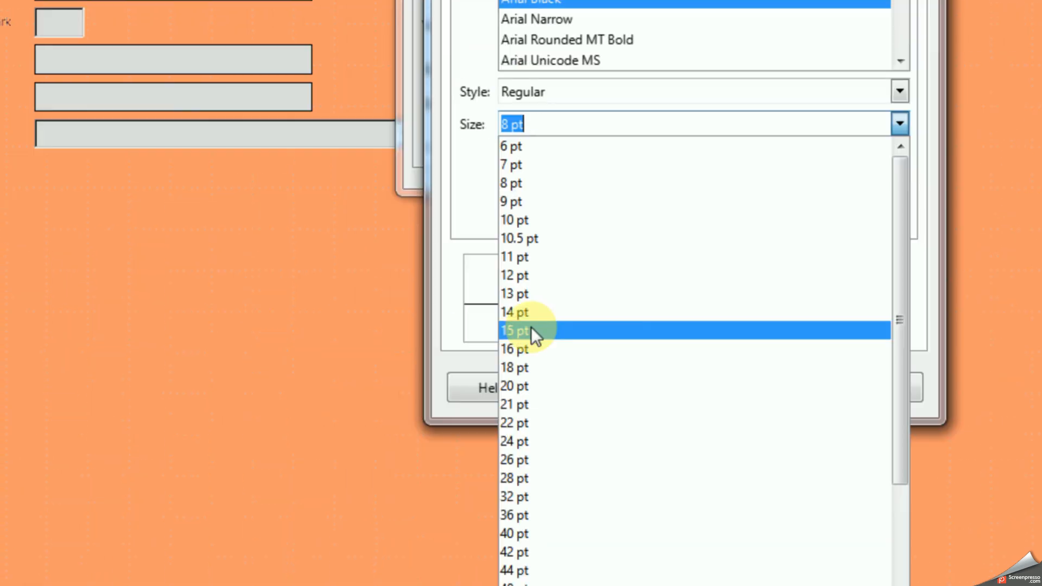
pyautogui.click(523, 368)
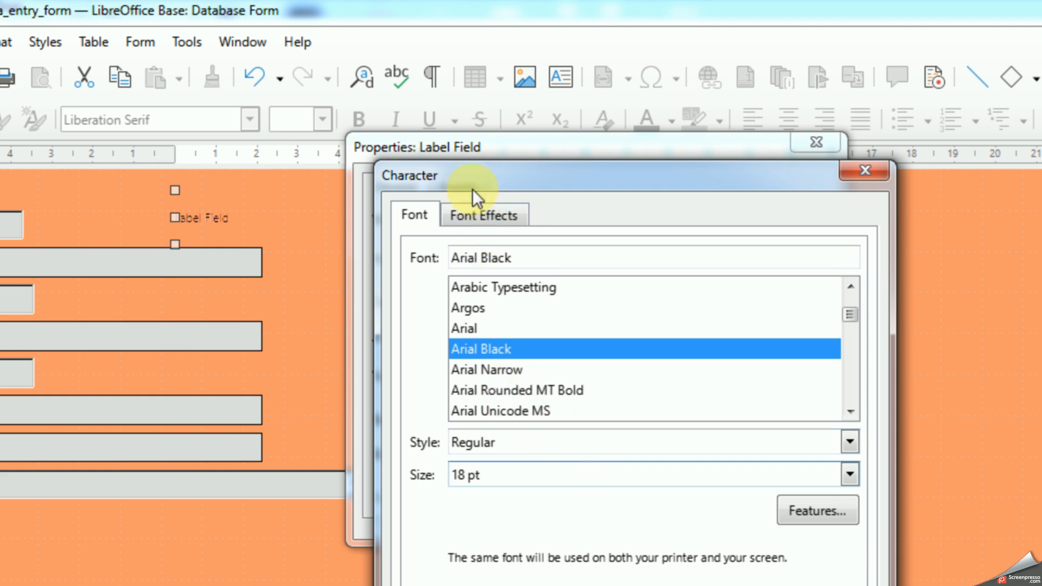
# Step: Make the heading label's font red with a single underline, apply the character settings and close the label's properties
pyautogui.click(485, 215)
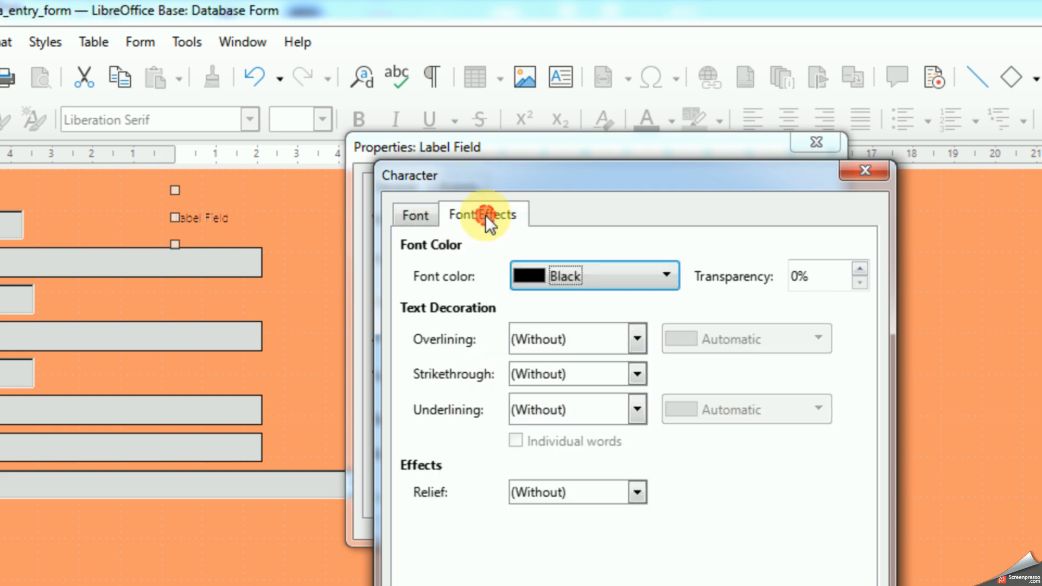
pyautogui.click(596, 274)
pyautogui.click(599, 400)
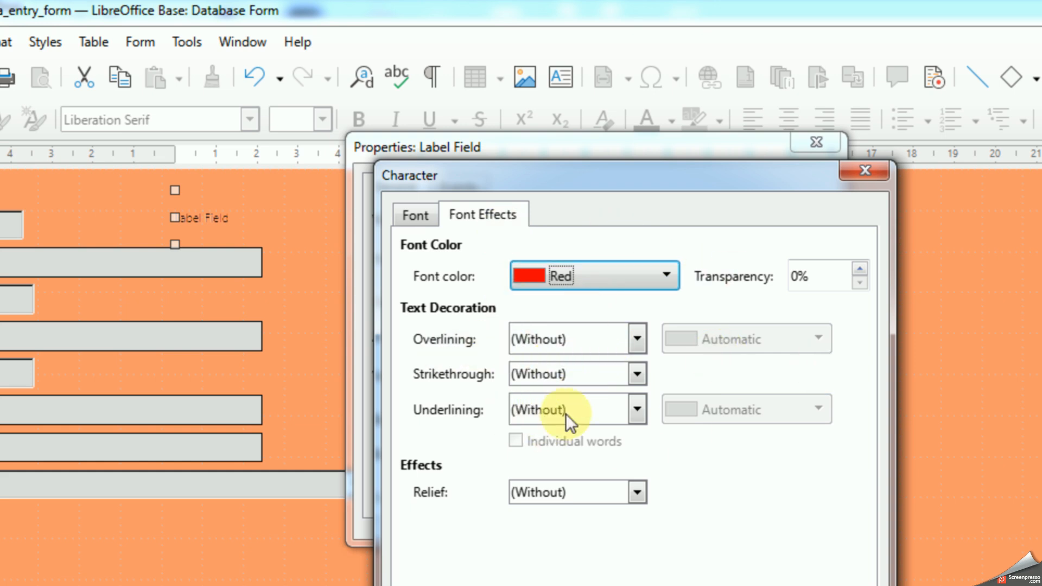
pyautogui.click(635, 417)
pyautogui.click(559, 459)
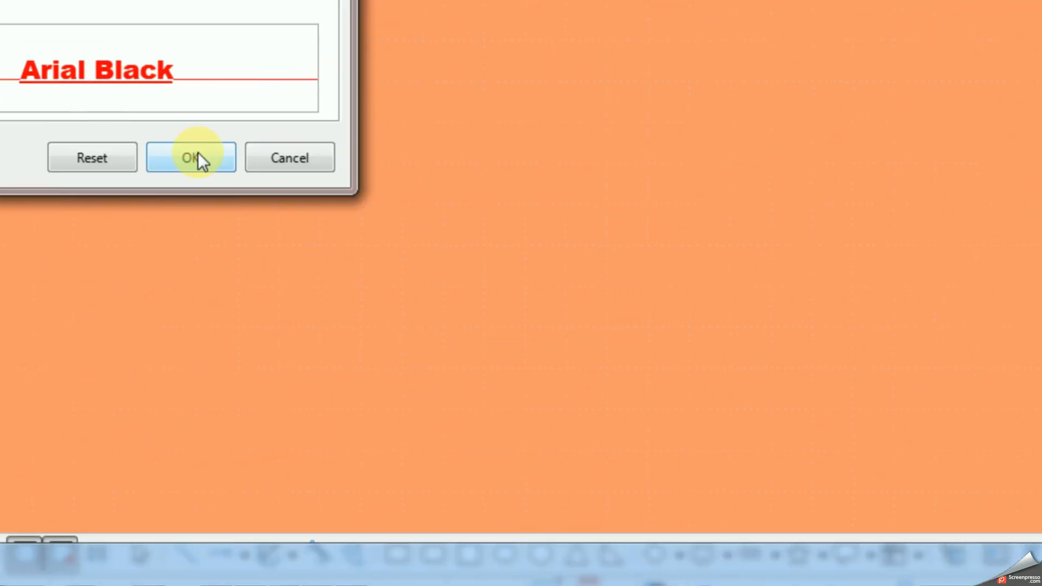
pyautogui.click(197, 154)
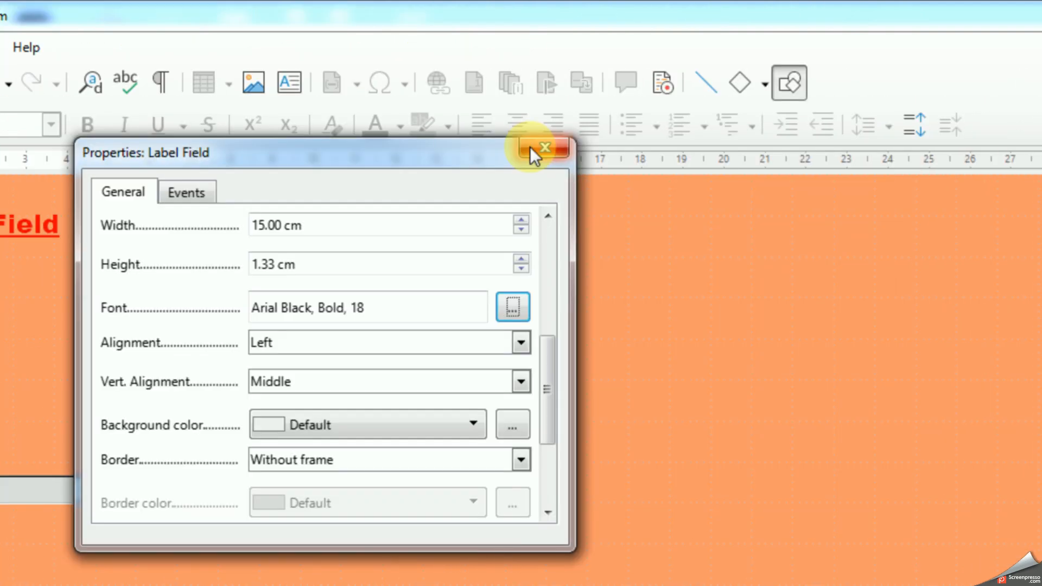
pyautogui.click(530, 148)
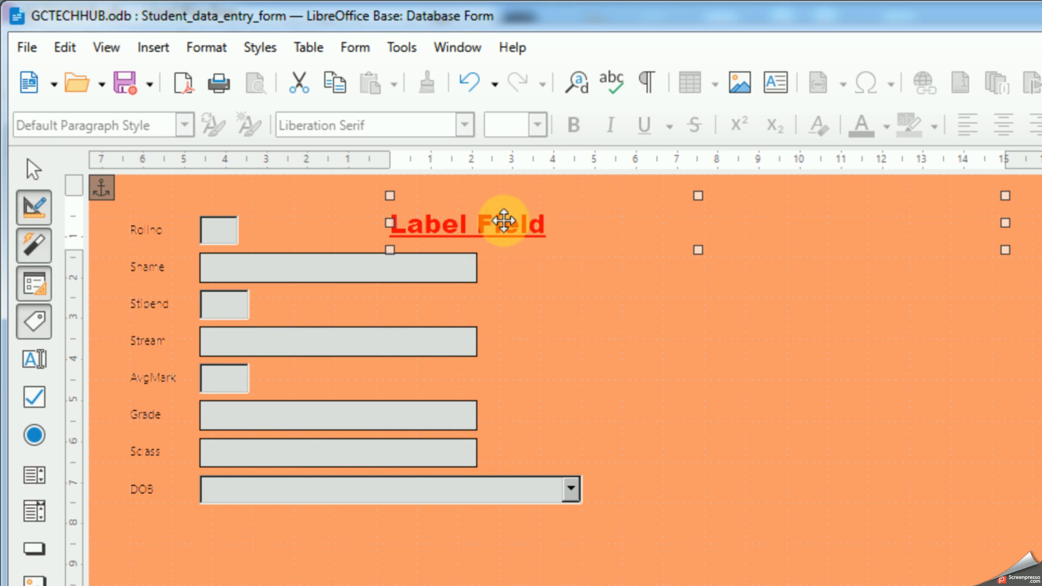
# Step: Change the heading label's caption to "Student Management System" and close its properties
pyautogui.rightClick(503, 222)
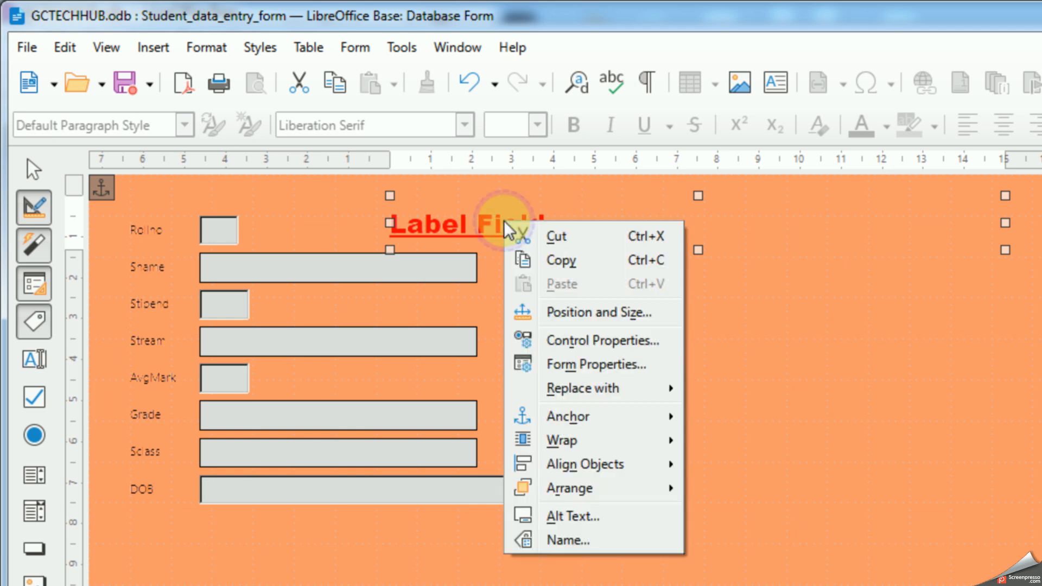
pyautogui.click(515, 339)
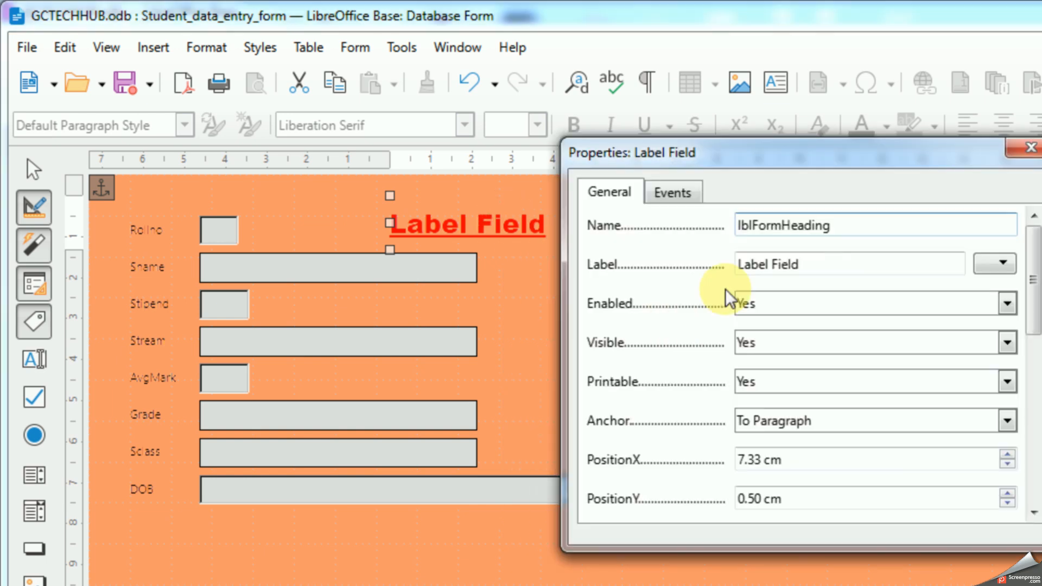
pyautogui.moveTo(833, 268); pyautogui.dragTo(696, 281)
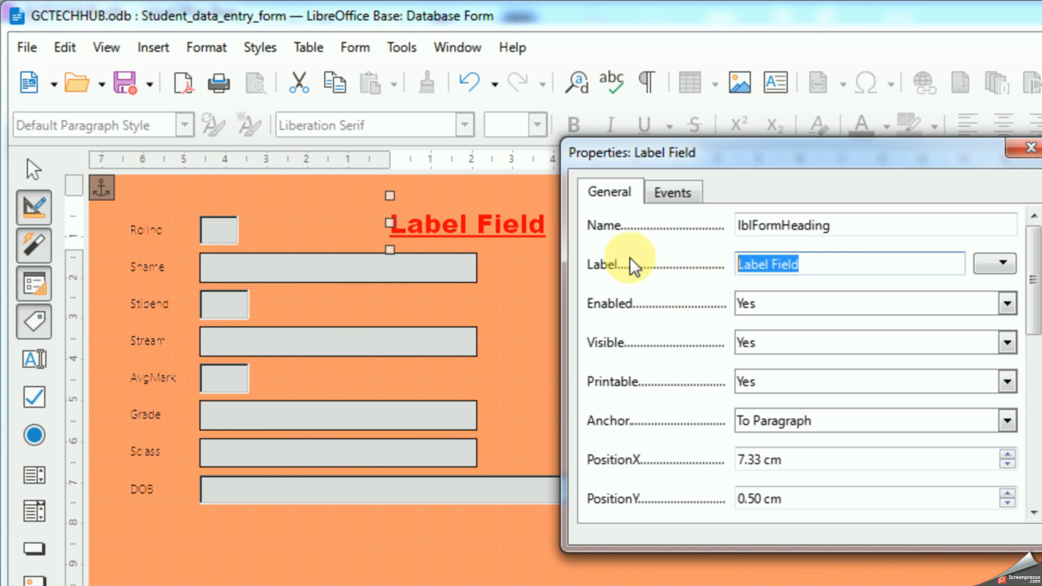
pyautogui.write('Student ')
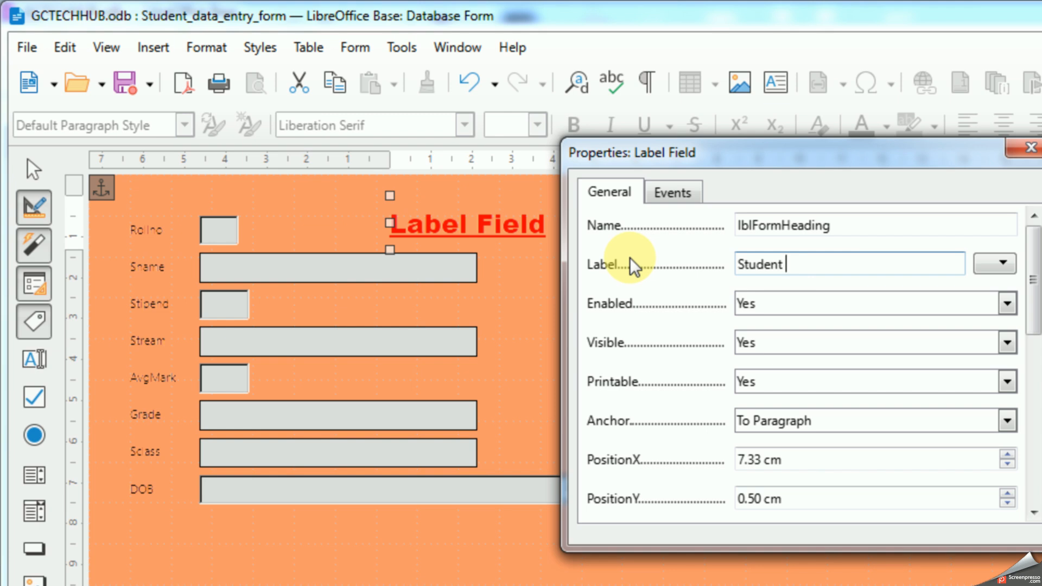
pyautogui.write('Management S')
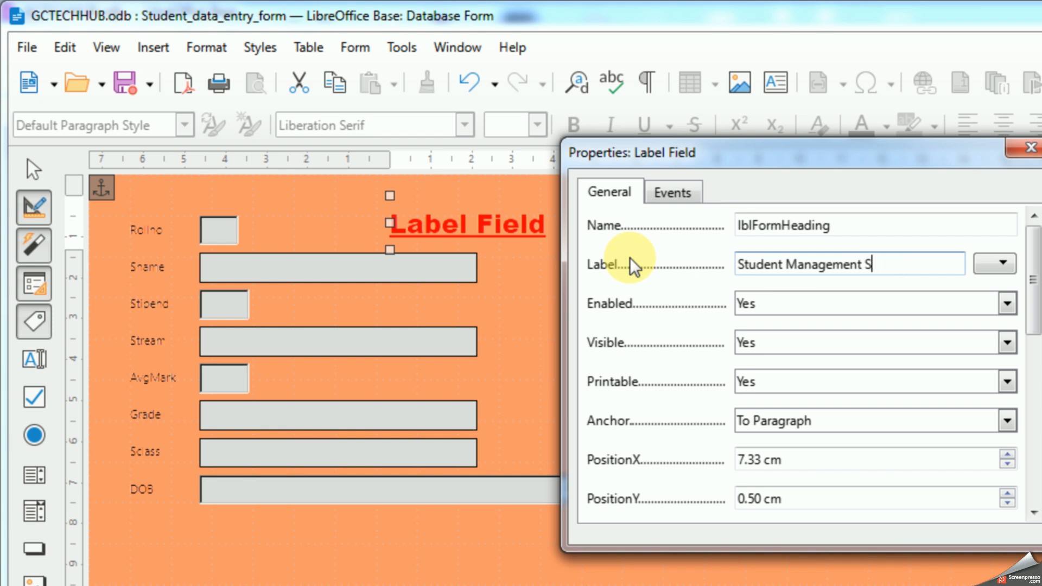
pyautogui.write('ystem')
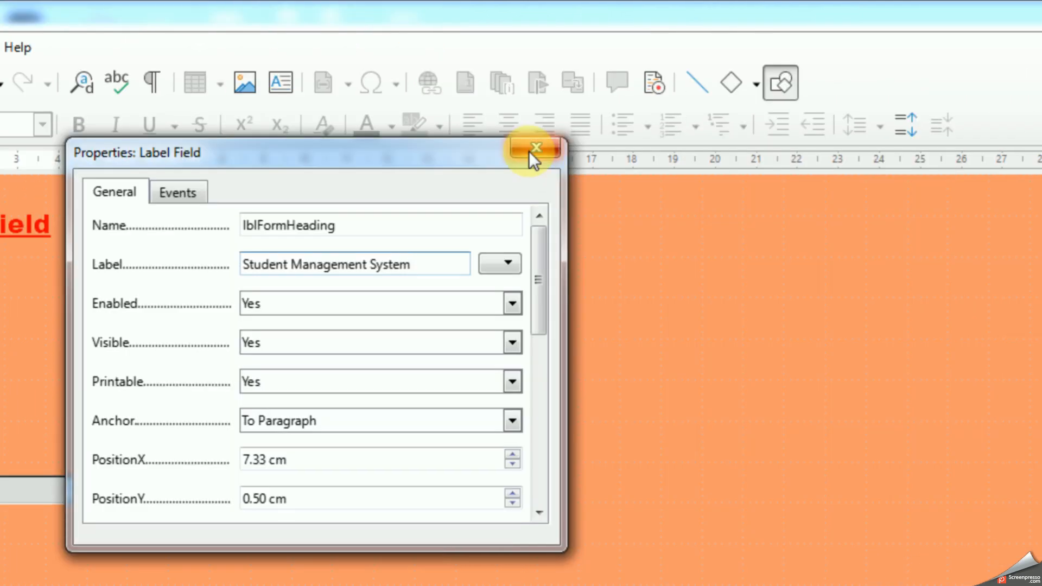
pyautogui.click(1031, 147)
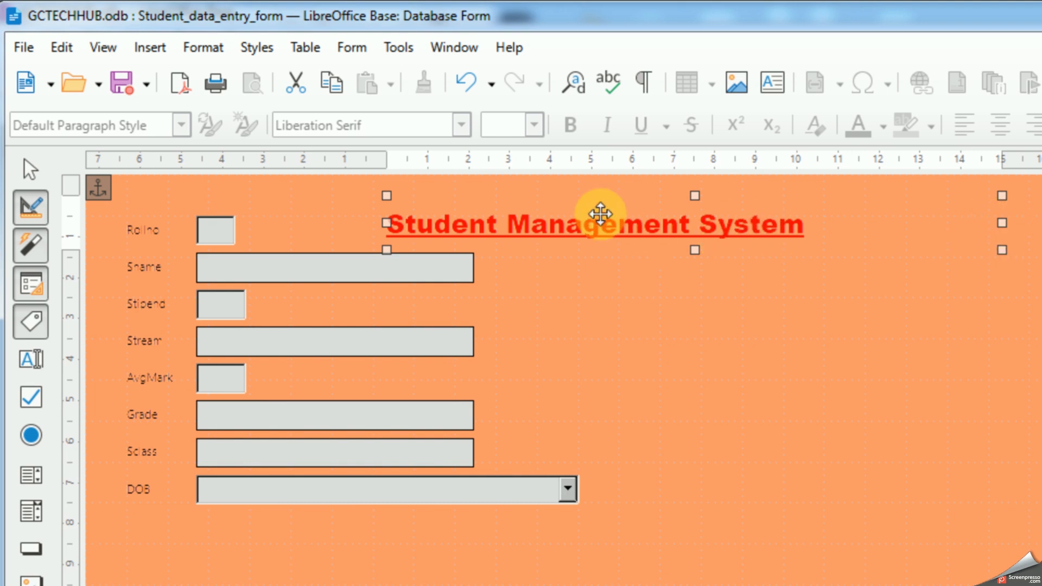
# Step: Set the heading label's alignment to Center and keep its vertical alignment at Middle
pyautogui.rightClick(595, 221)
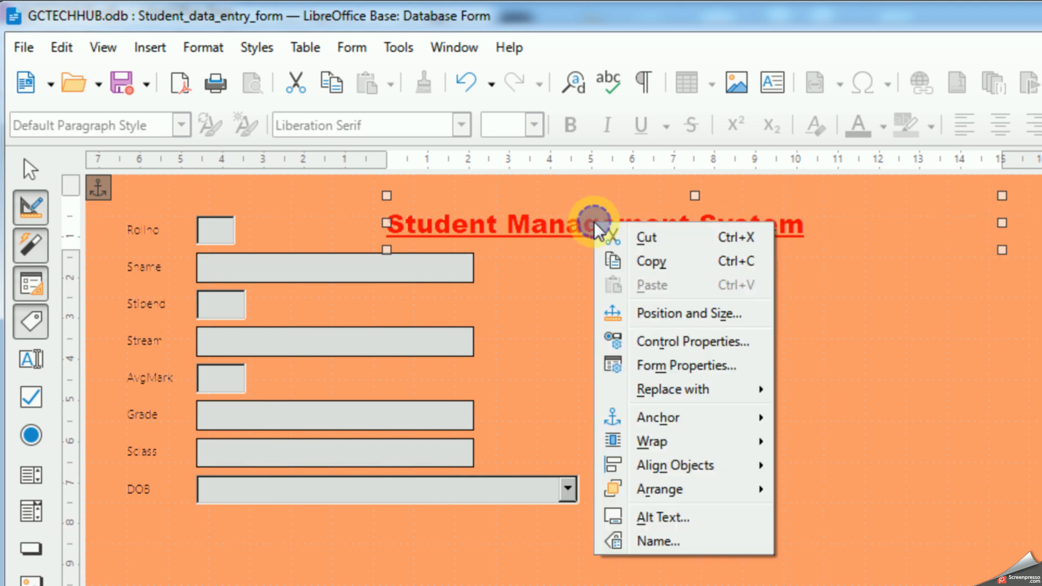
pyautogui.click(676, 342)
pyautogui.moveTo(535, 256); pyautogui.dragTo(518, 359)
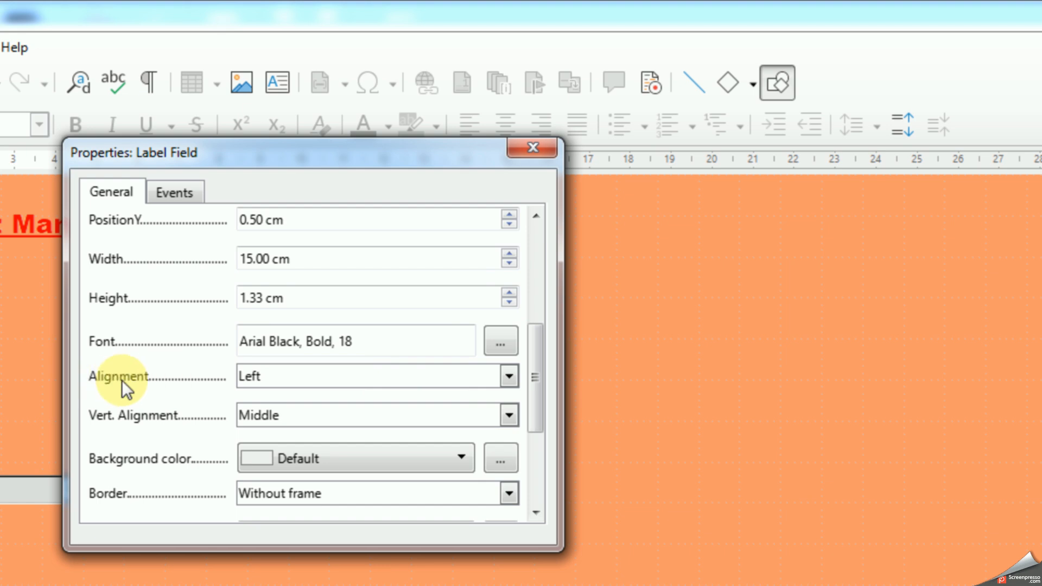
pyautogui.click(510, 375)
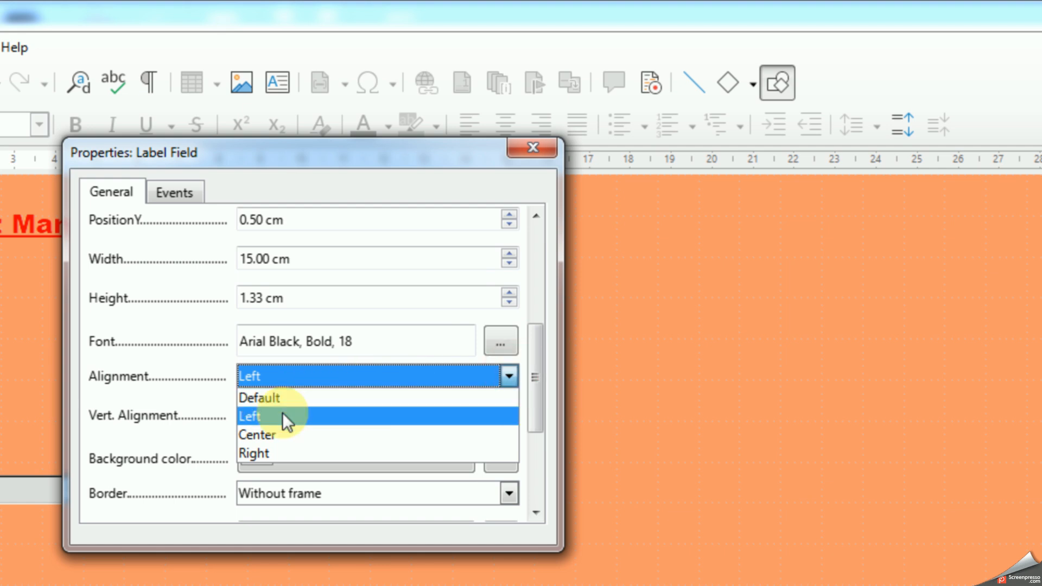
pyautogui.click(277, 435)
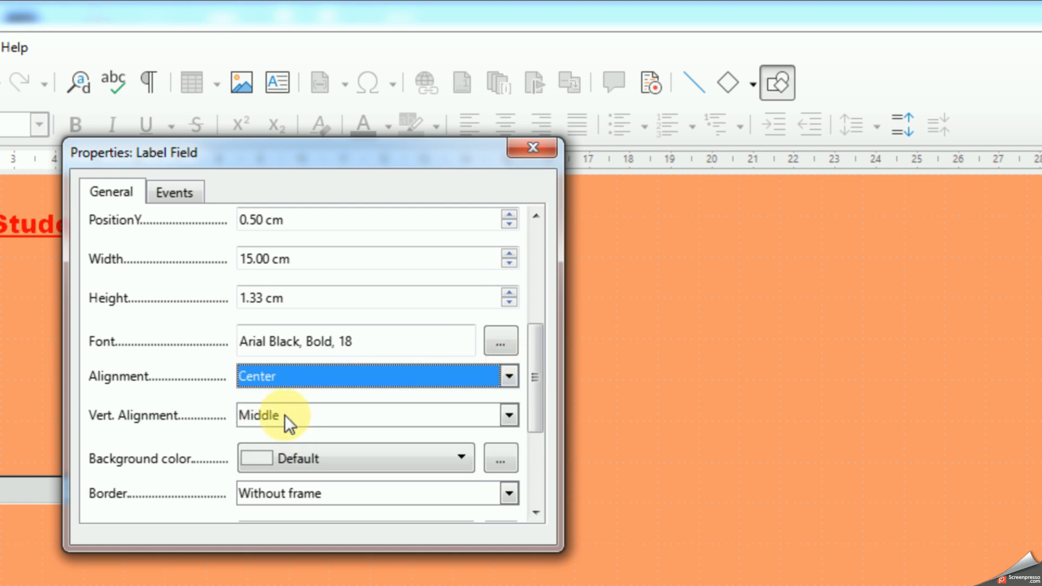
pyautogui.click(498, 424)
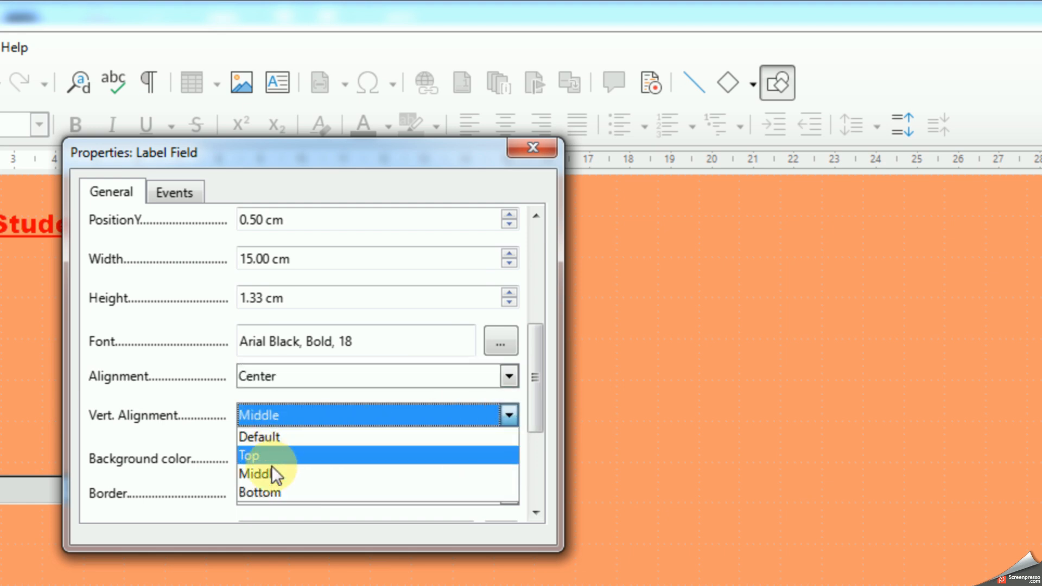
pyautogui.click(179, 414)
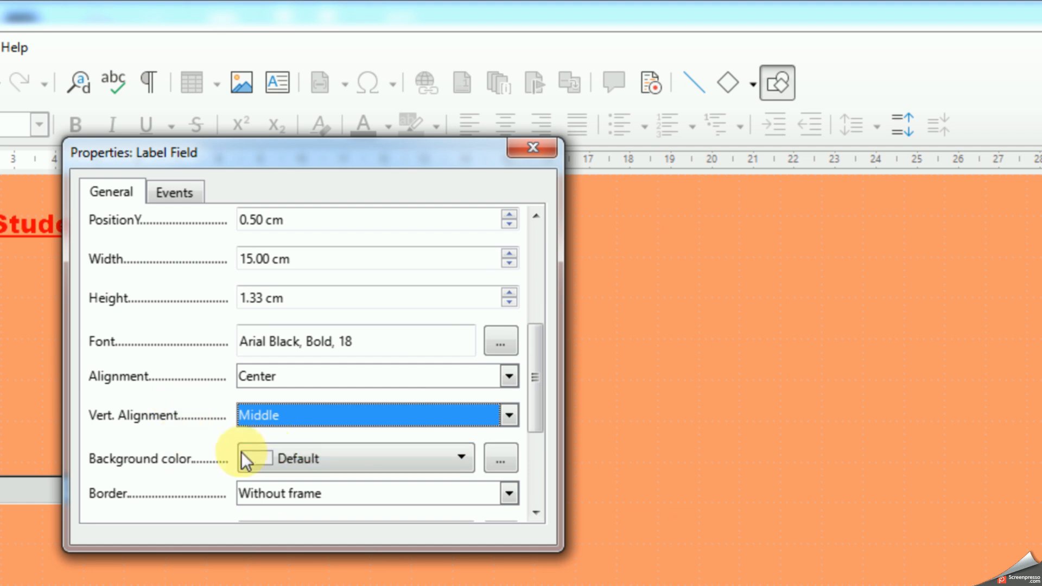
# Step: Try Light Green 2 as the heading label's background, replace it with Dark Yellow 1, and close the label's properties
pyautogui.click(381, 454)
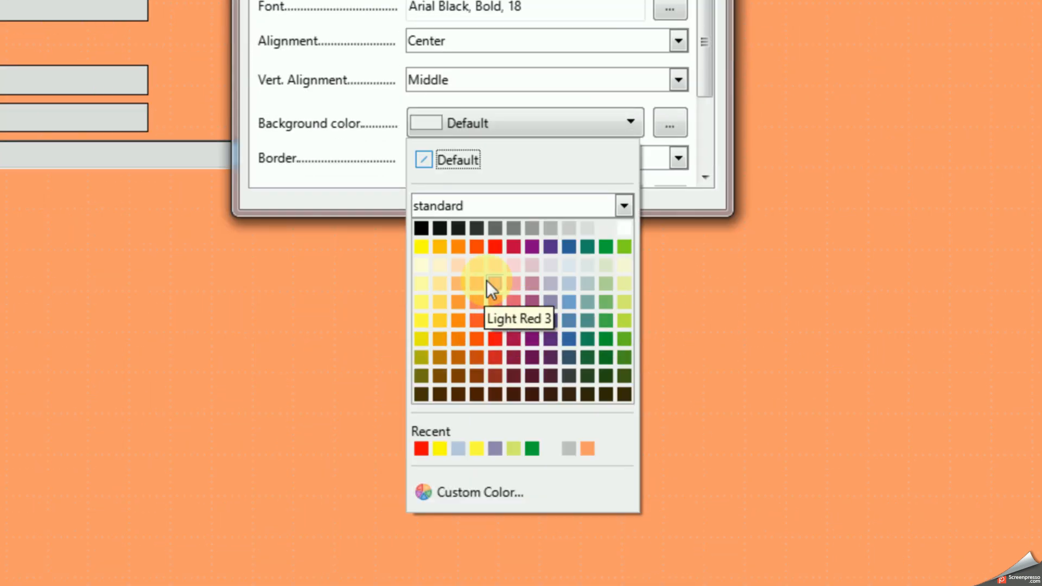
pyautogui.click(604, 301)
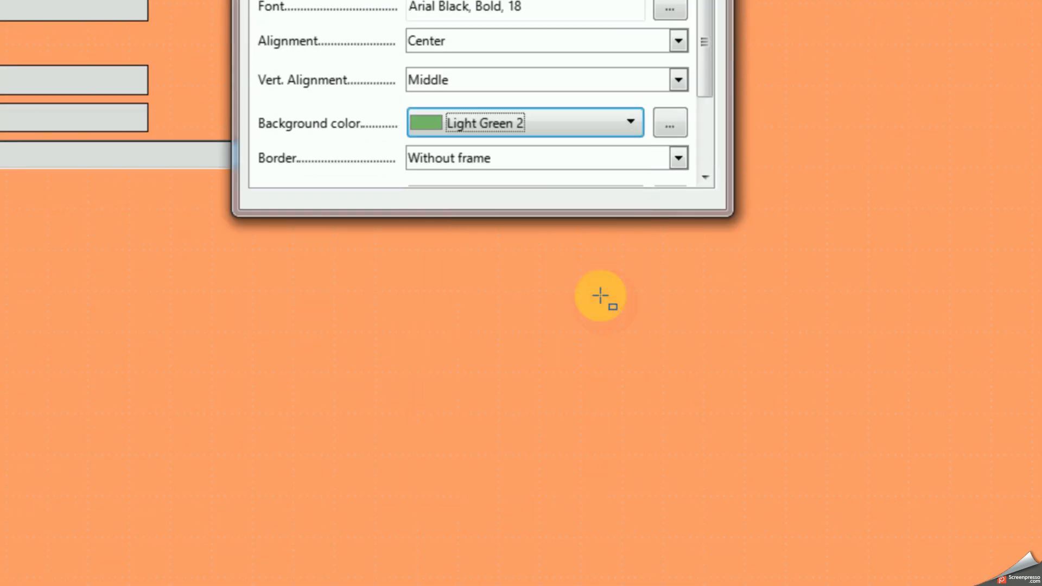
pyautogui.click(522, 123)
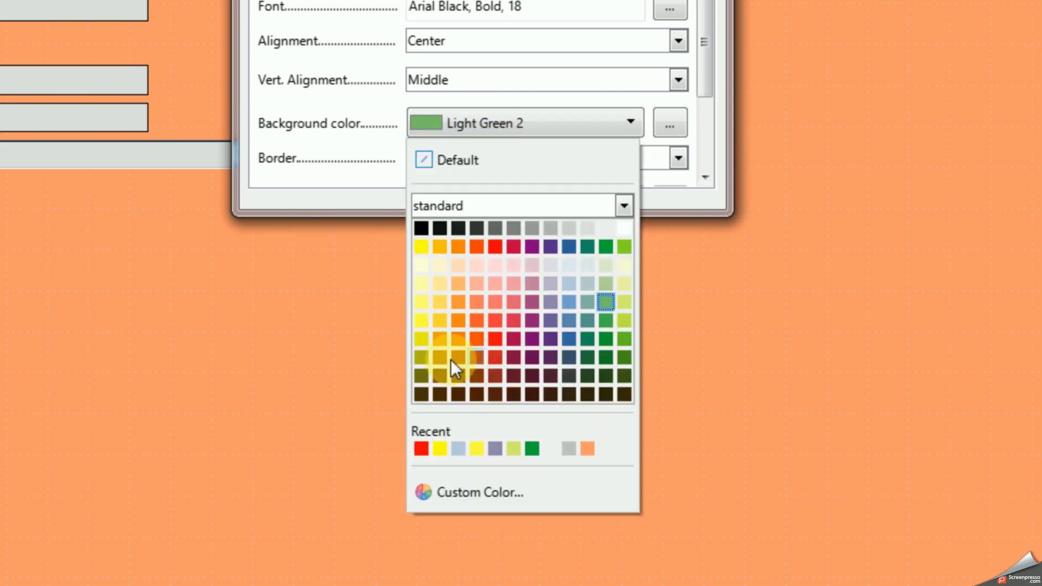
pyautogui.click(421, 340)
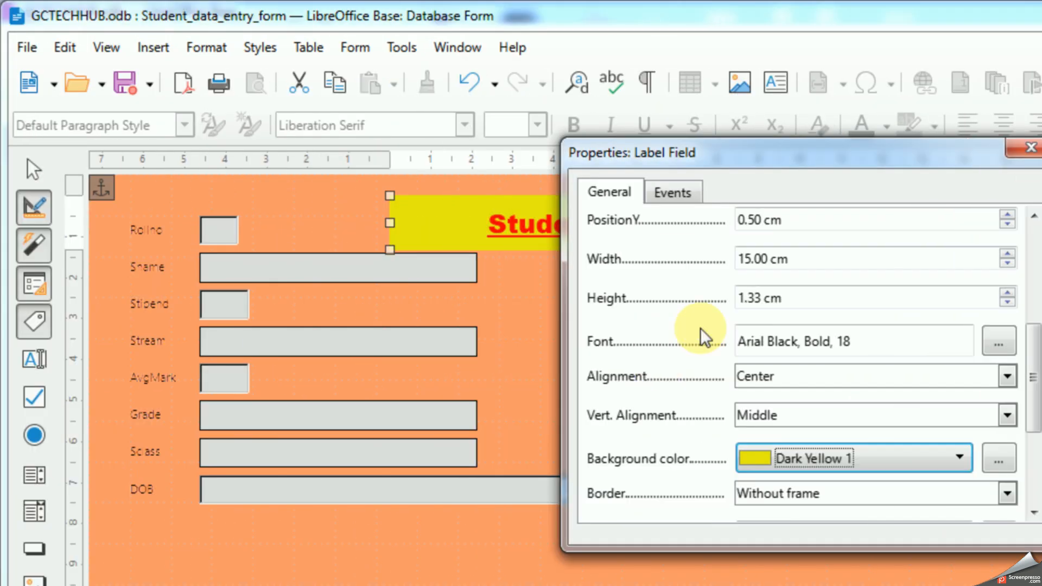
pyautogui.moveTo(811, 161); pyautogui.dragTo(558, 298)
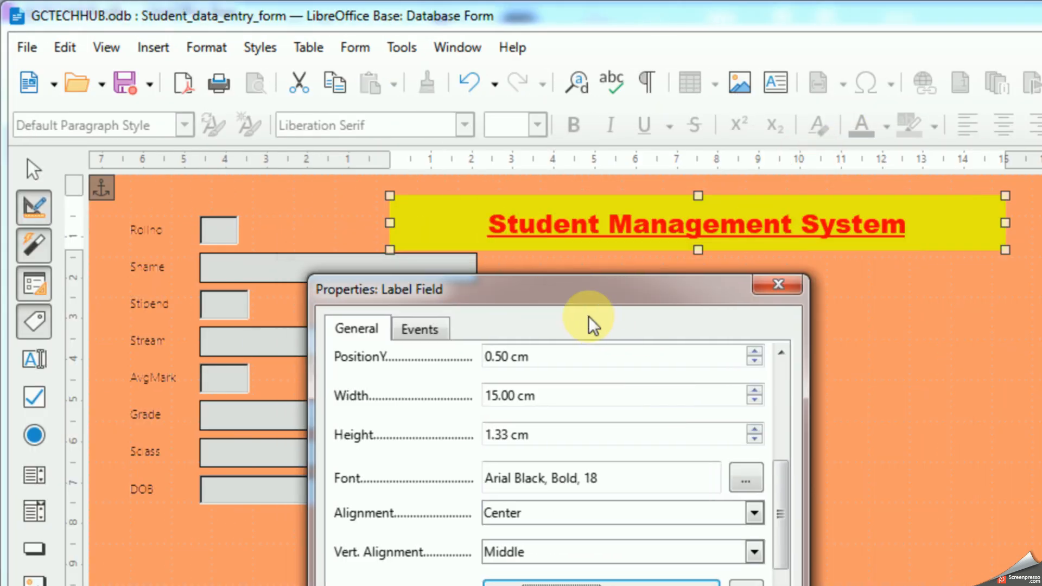
pyautogui.click(775, 285)
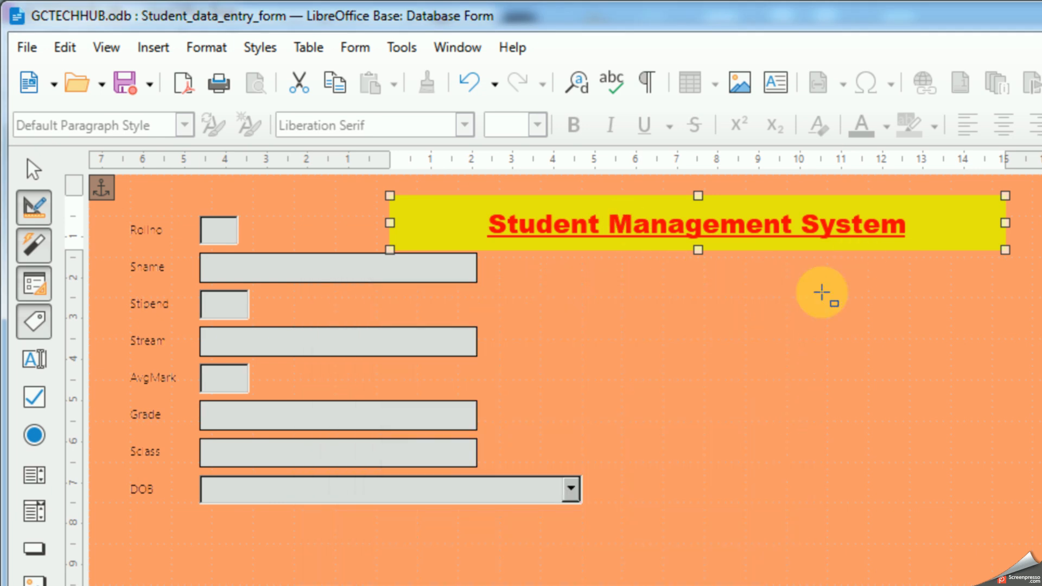
pyautogui.click(803, 296)
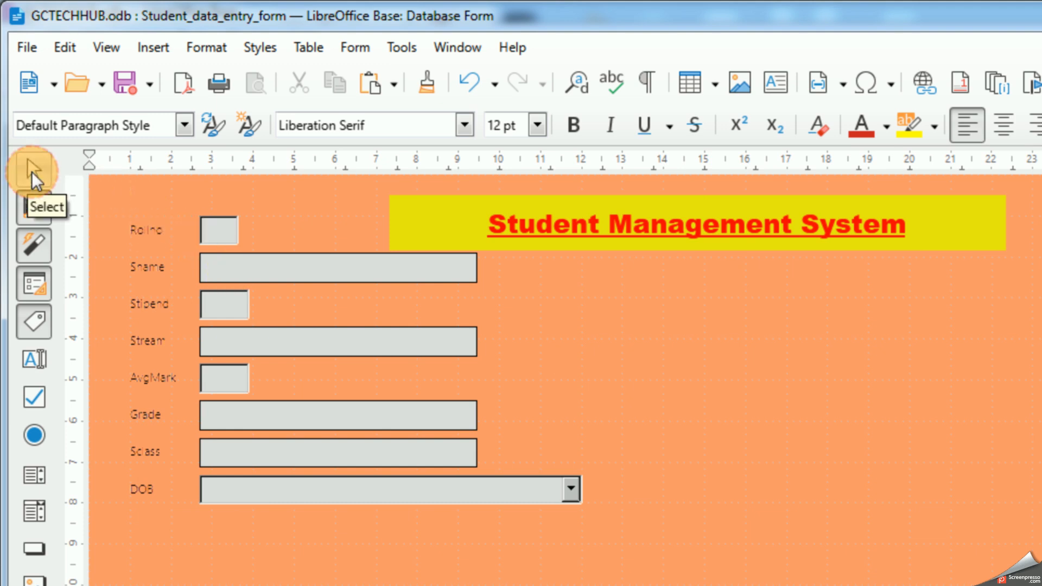
# Step: Select all field labels and boxes from Rollno to DOB and move them down about 2.4 cm to clear space under the heading
pyautogui.click(32, 171)
pyautogui.moveTo(132, 201); pyautogui.dragTo(302, 521)
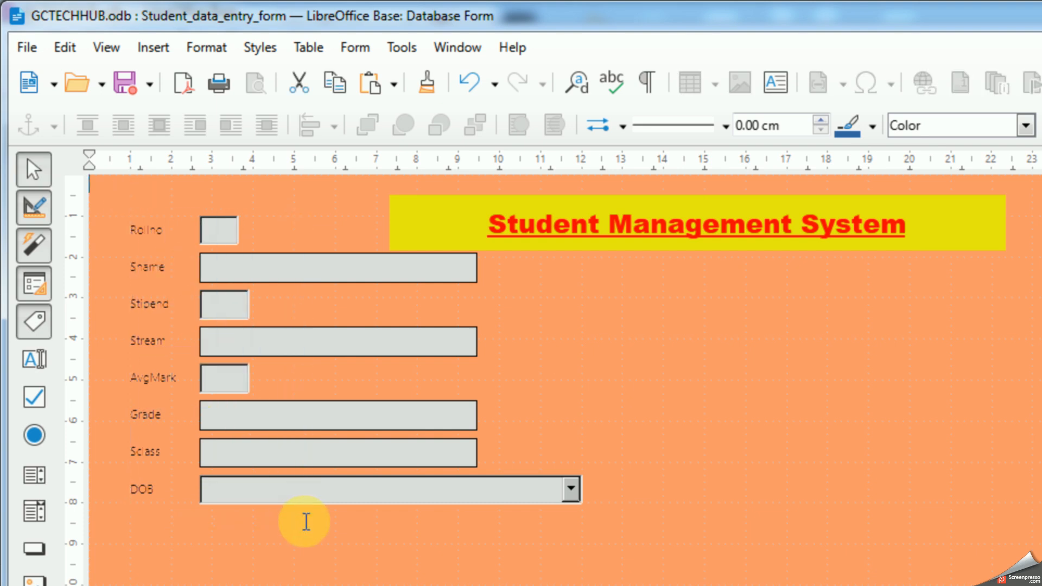
pyautogui.click(32, 168)
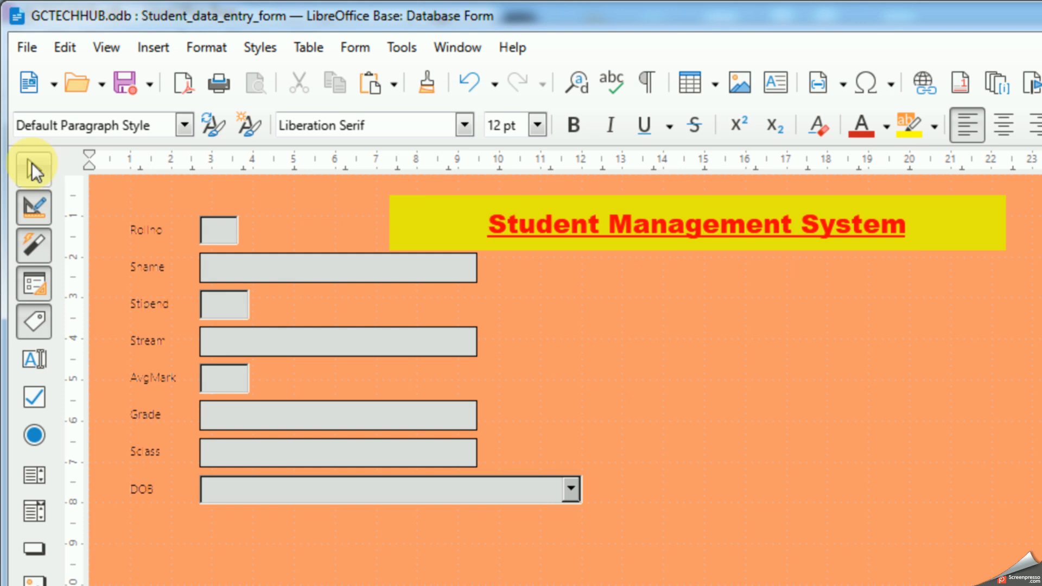
pyautogui.moveTo(115, 193); pyautogui.dragTo(602, 532)
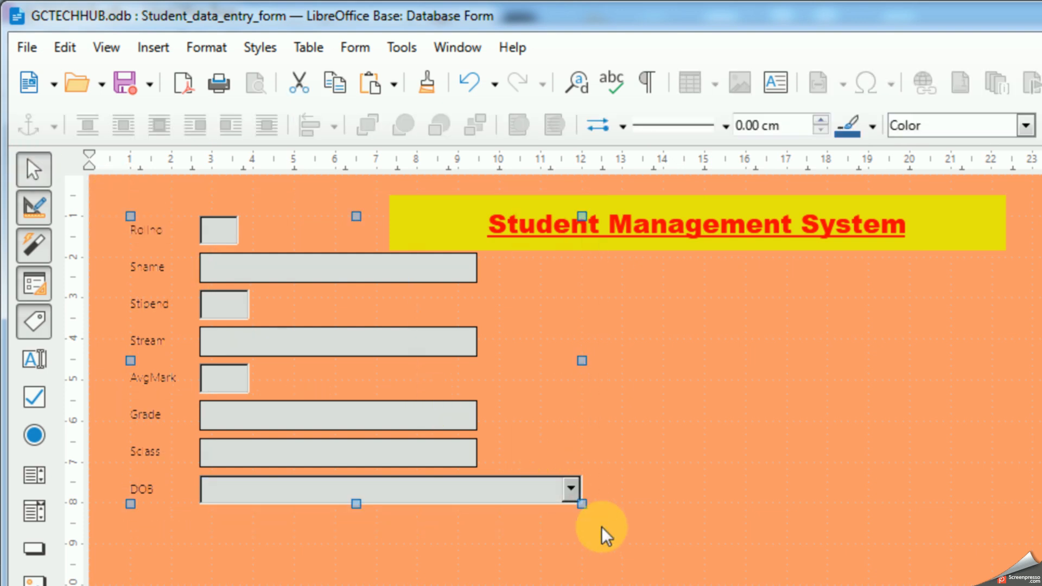
pyautogui.moveTo(280, 265); pyautogui.dragTo(280, 361)
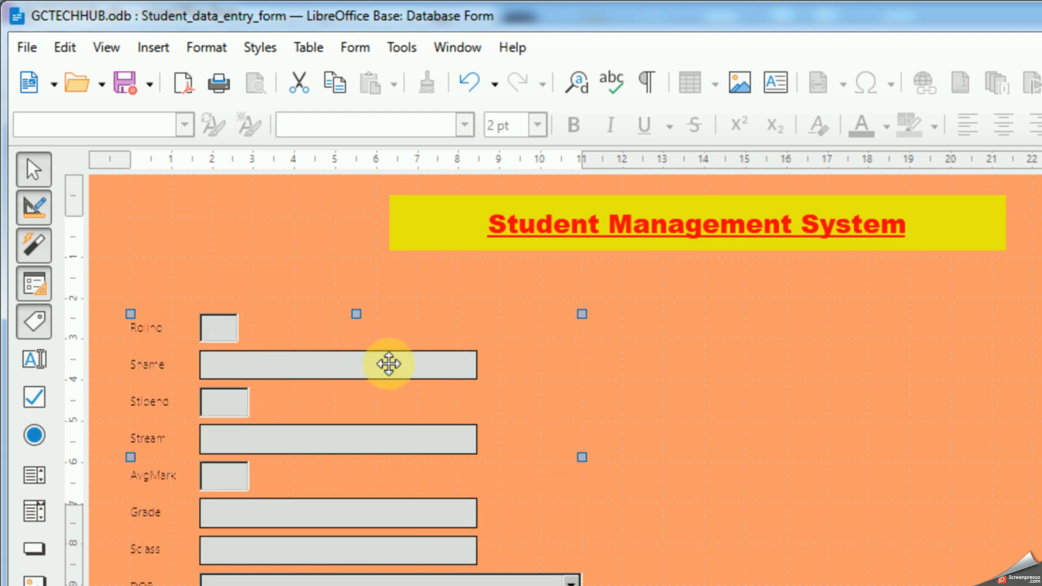
pyautogui.click(418, 284)
# Step: Move the Student Management System heading about 3.6 cm left and 0.3 cm down, above the fields, and deselect it
pyautogui.click(460, 226)
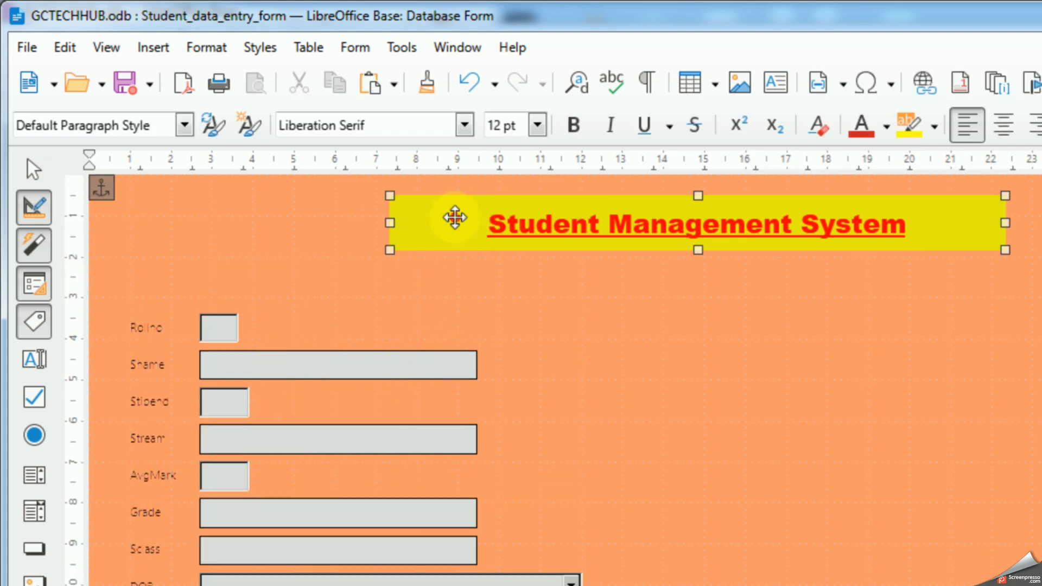
pyautogui.moveTo(474, 225); pyautogui.dragTo(295, 240)
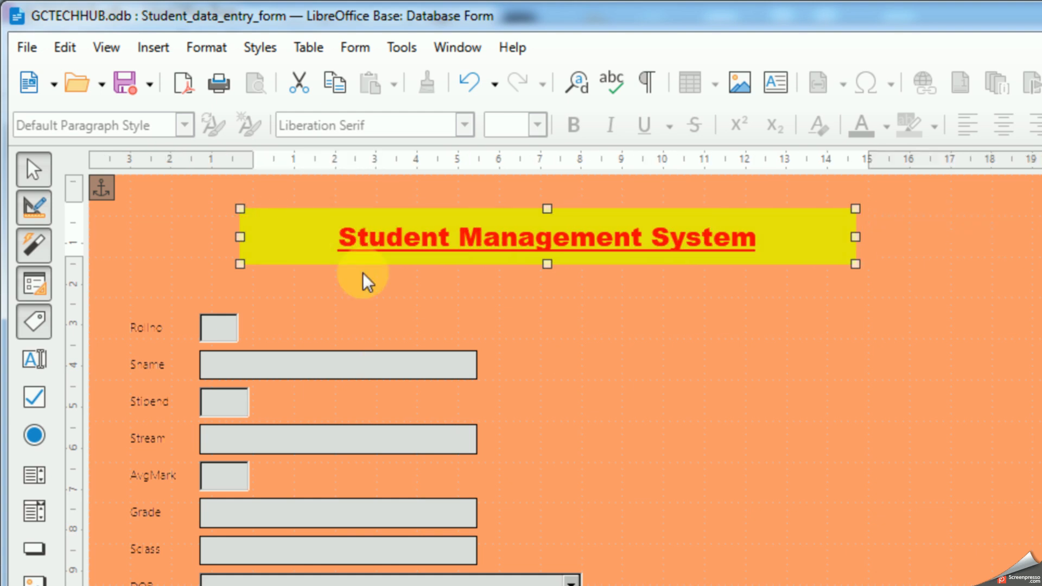
pyautogui.click(551, 302)
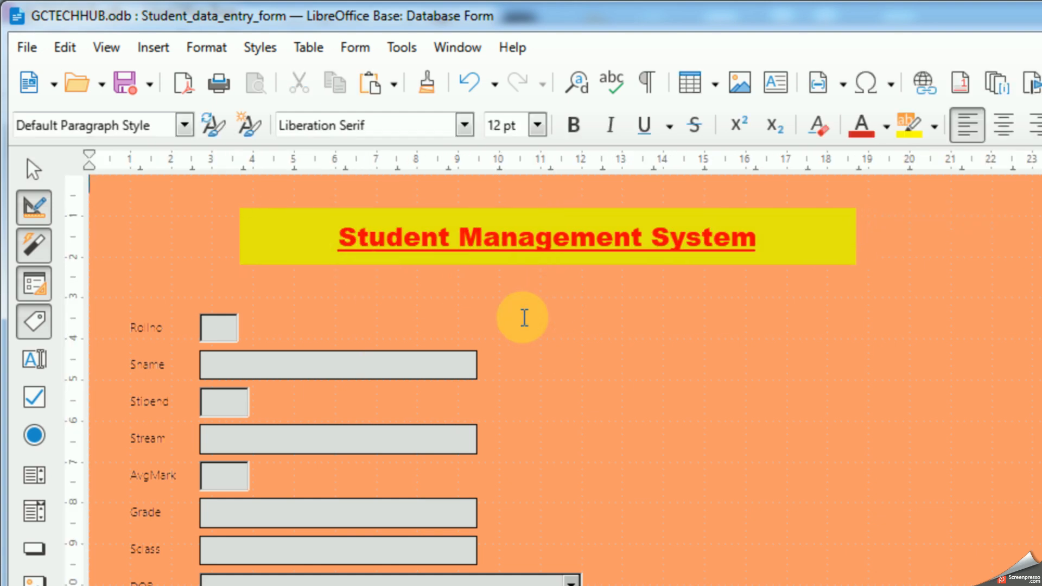